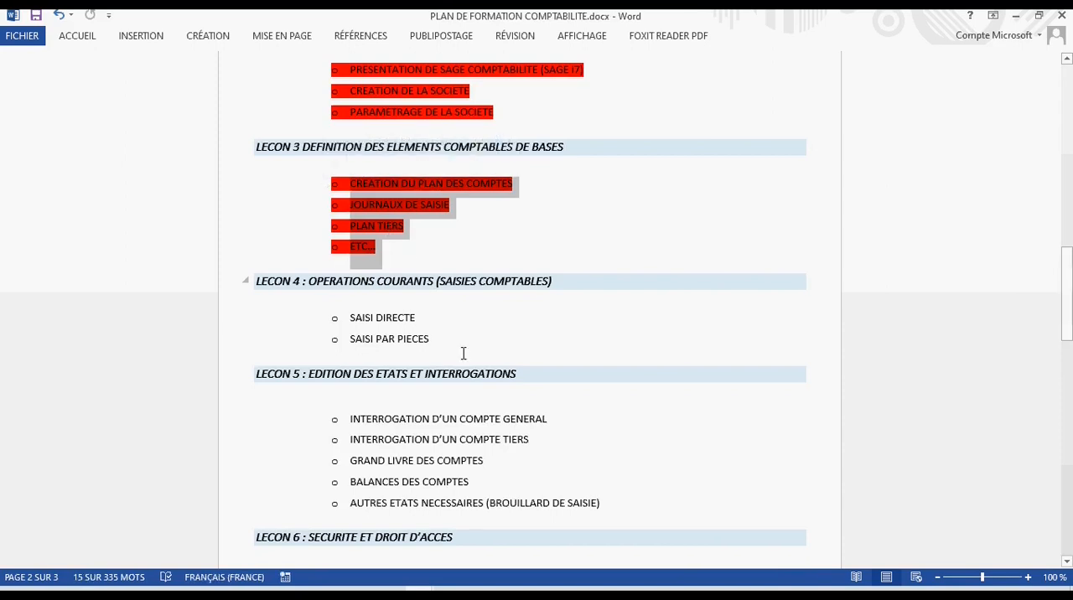
- Highlight the PLAN TIERS line under lesson 3 of the training plan and switch to Sage 100 Comptabilité
click(400, 263)
drag(411, 230, 326, 229)
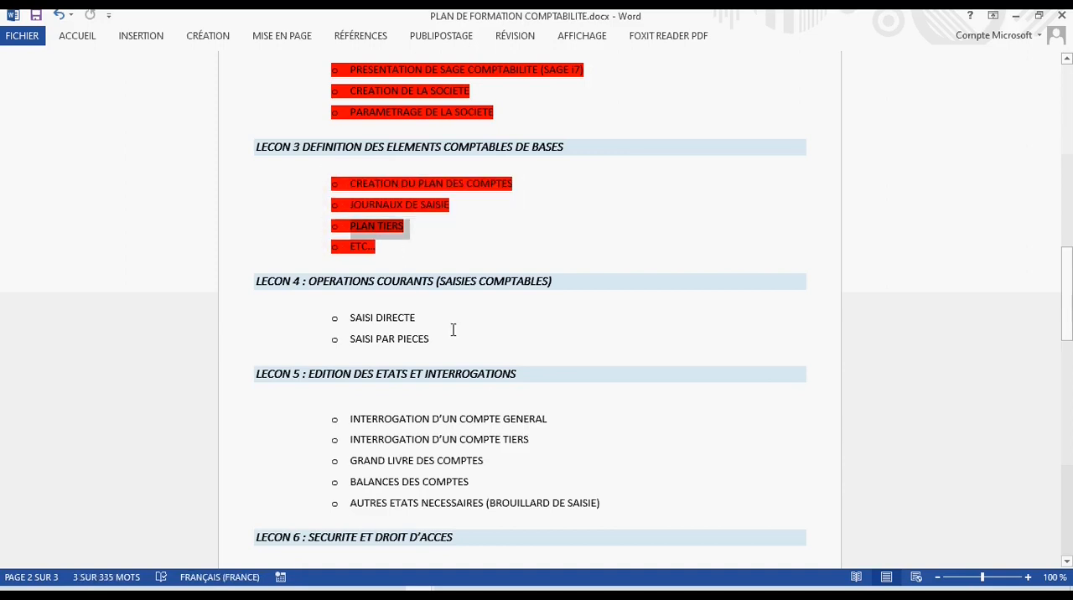
click(448, 592)
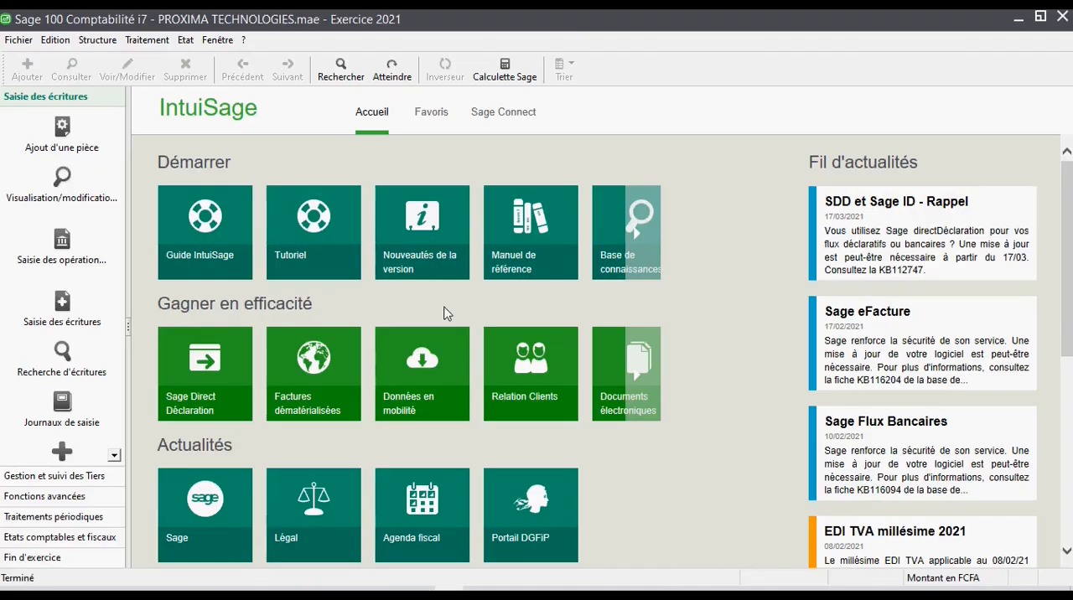
- Open the third-party collective account settings in the company parameters and examine the account assigned to the Clients entry
click(18, 40)
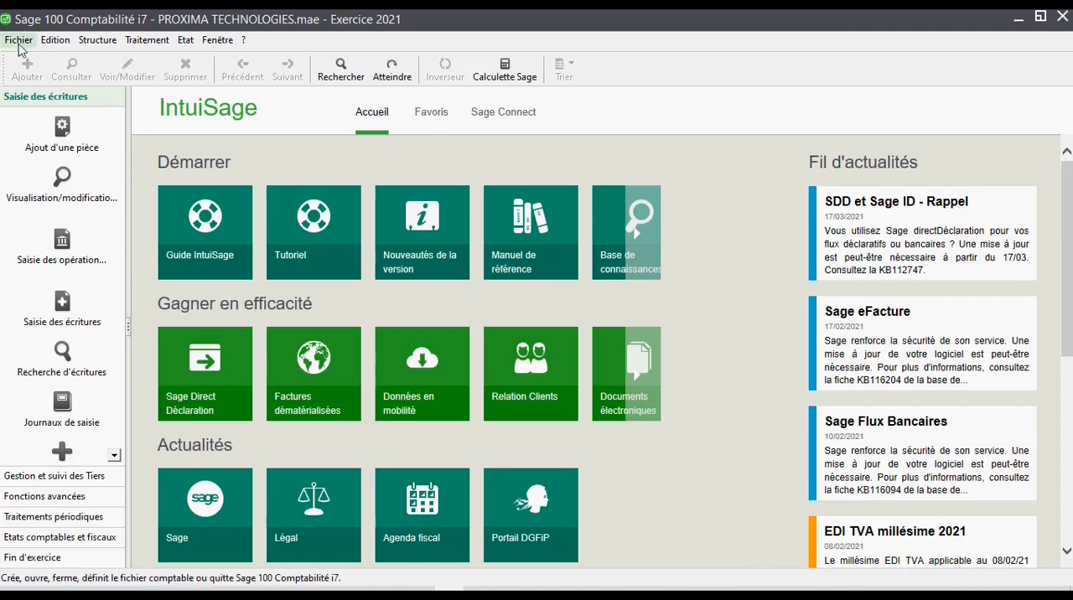
click(67, 139)
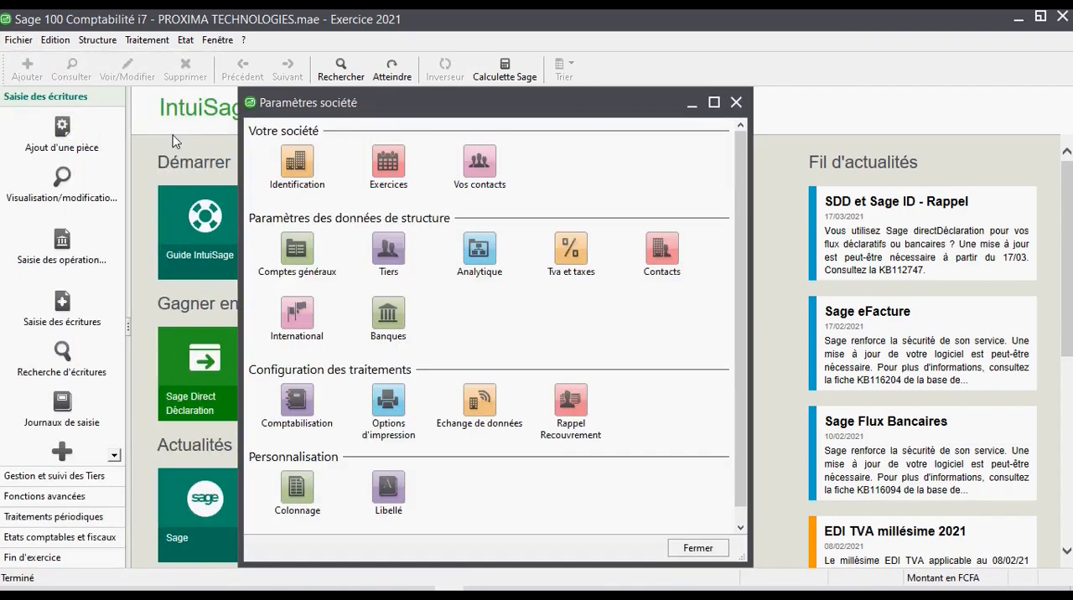
click(387, 247)
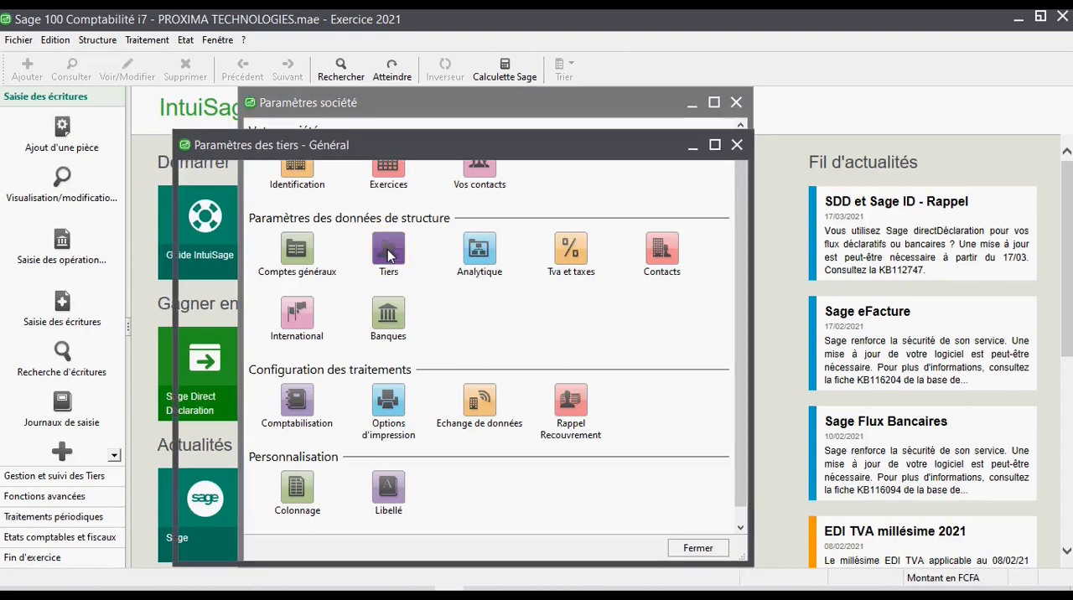
click(219, 280)
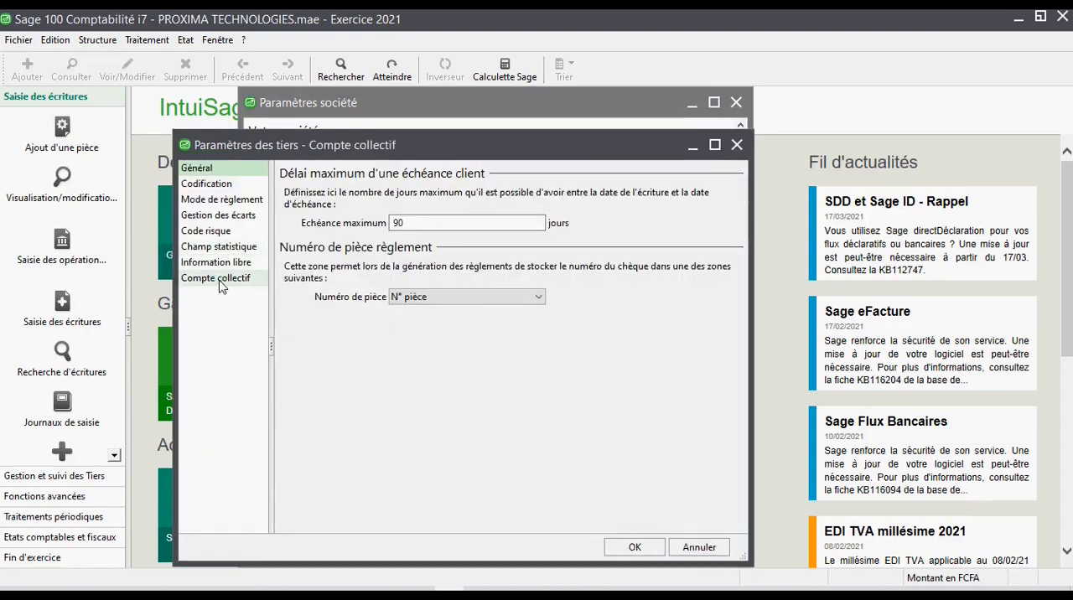
click(315, 200)
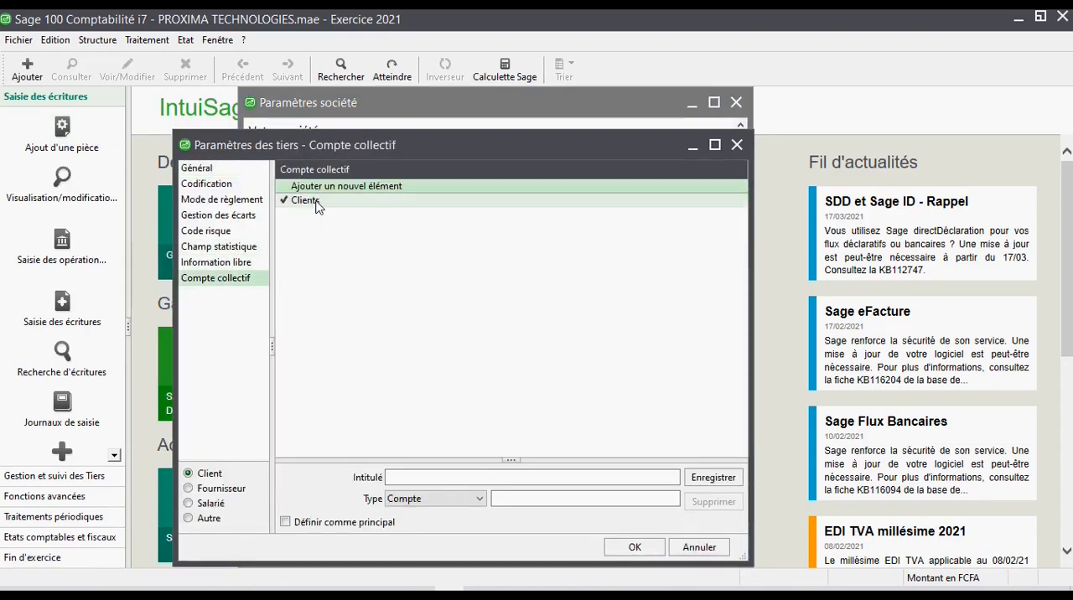
drag(550, 498, 469, 502)
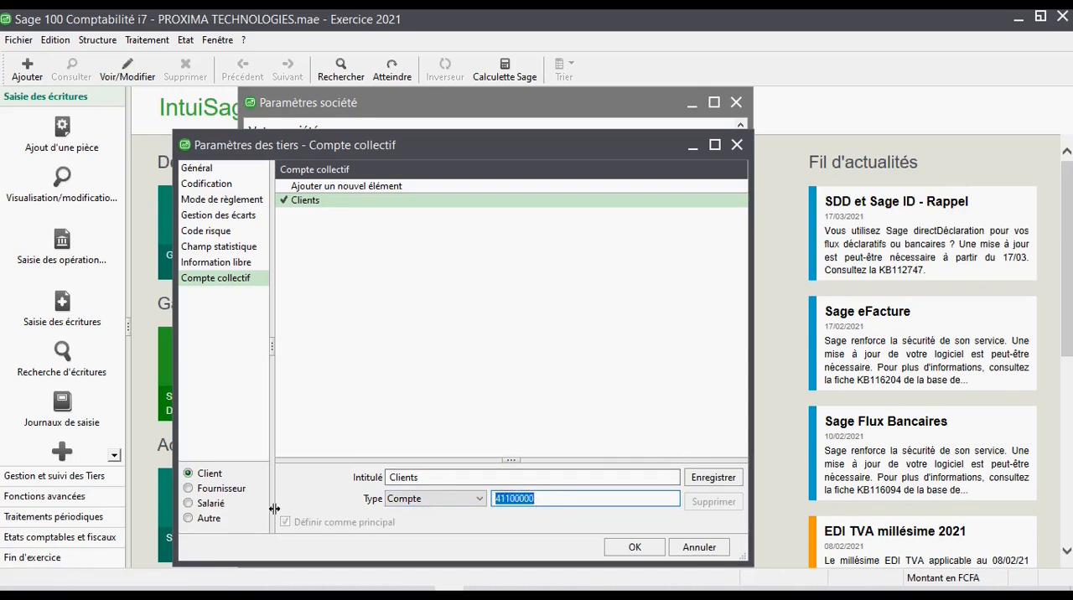
- Examine the account assigned to the Fournisseurs collective entry and leave the third-party settings without saving
click(236, 491)
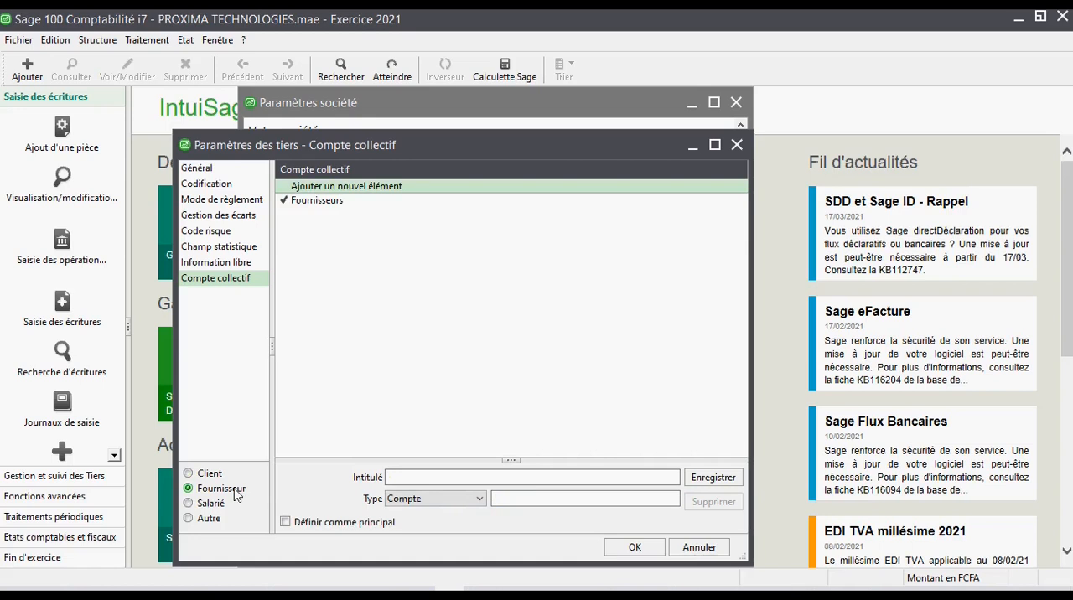
click(336, 202)
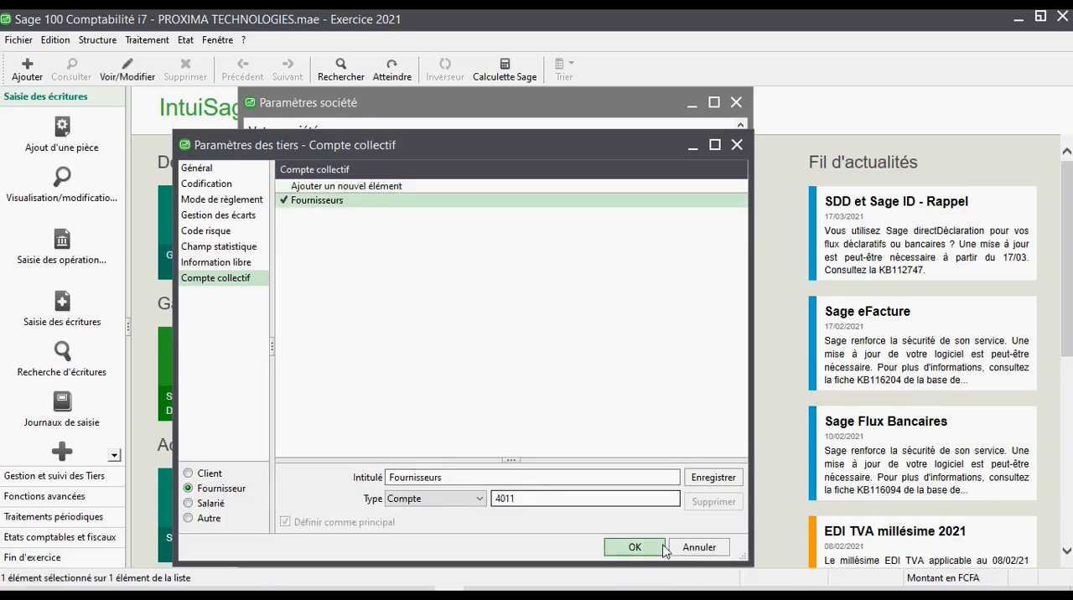
click(709, 552)
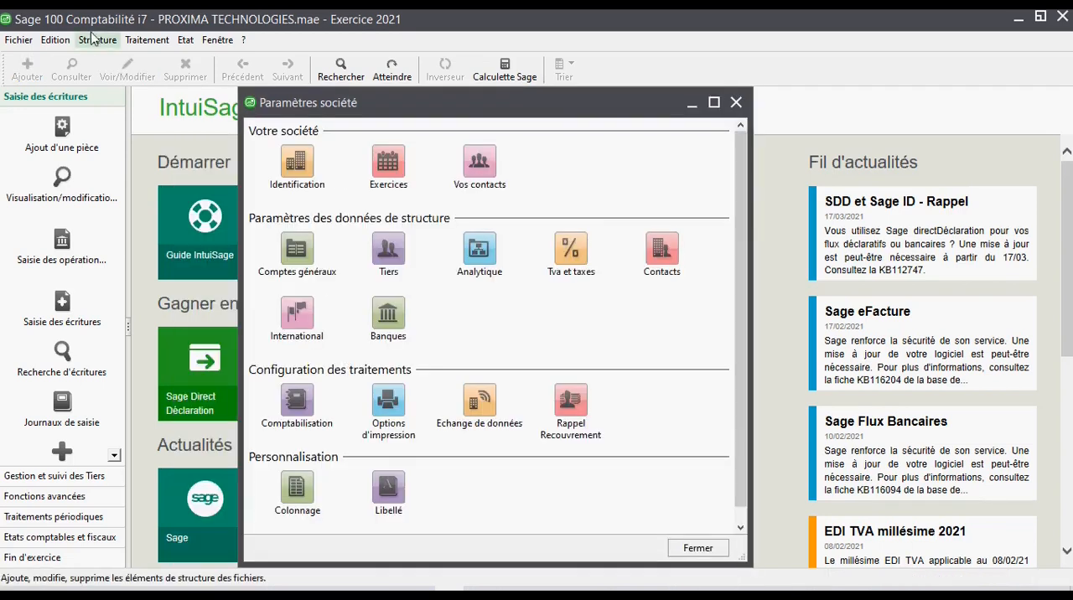
- Open the supplier record BETA SARL from the Plan tiers, examine its collective account and close the record
click(97, 40)
click(117, 116)
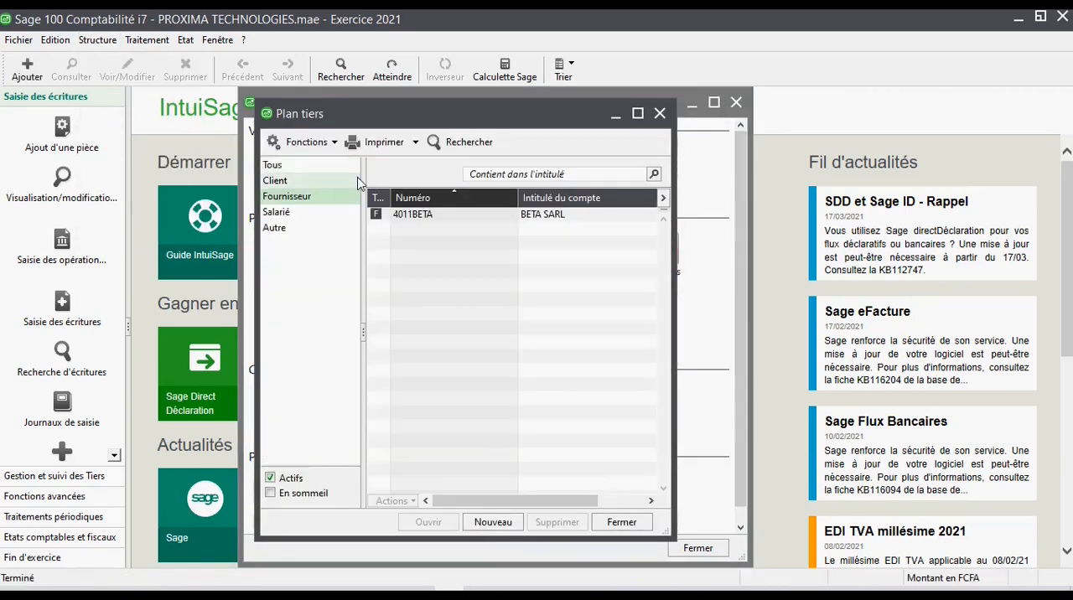
click(412, 215)
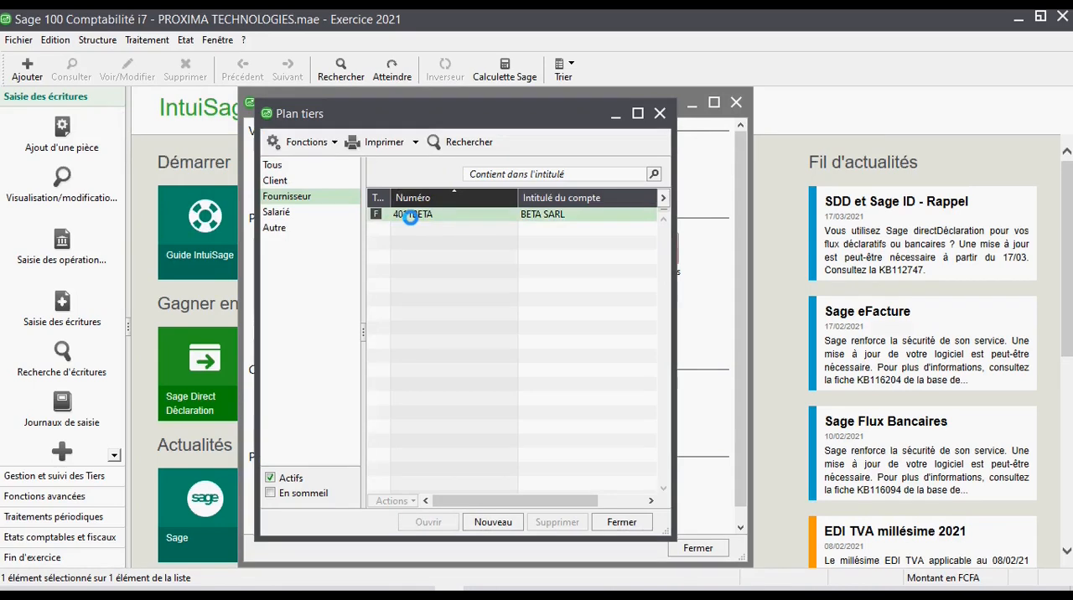
double_click(410, 215)
drag(447, 280, 387, 279)
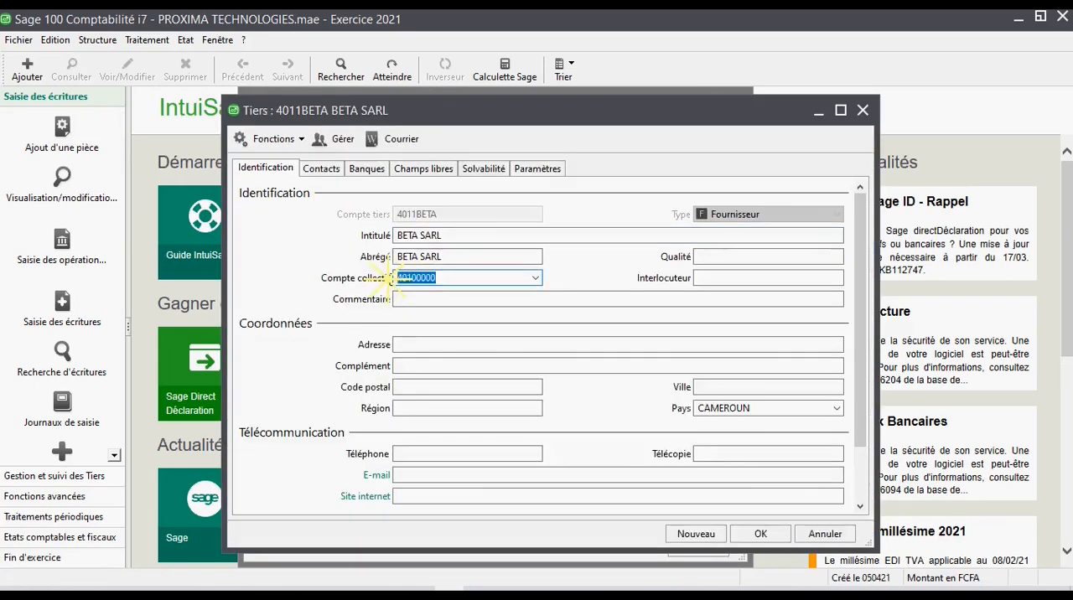
click(863, 110)
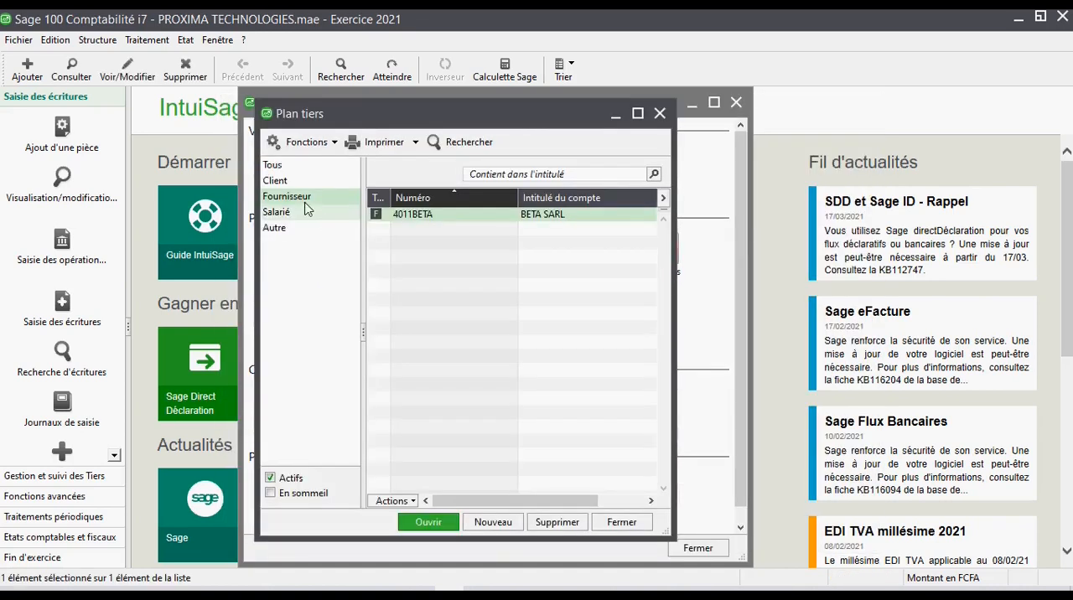
- List the clients in the Plan tiers, look through the ALPHA SARL record and close it
click(285, 181)
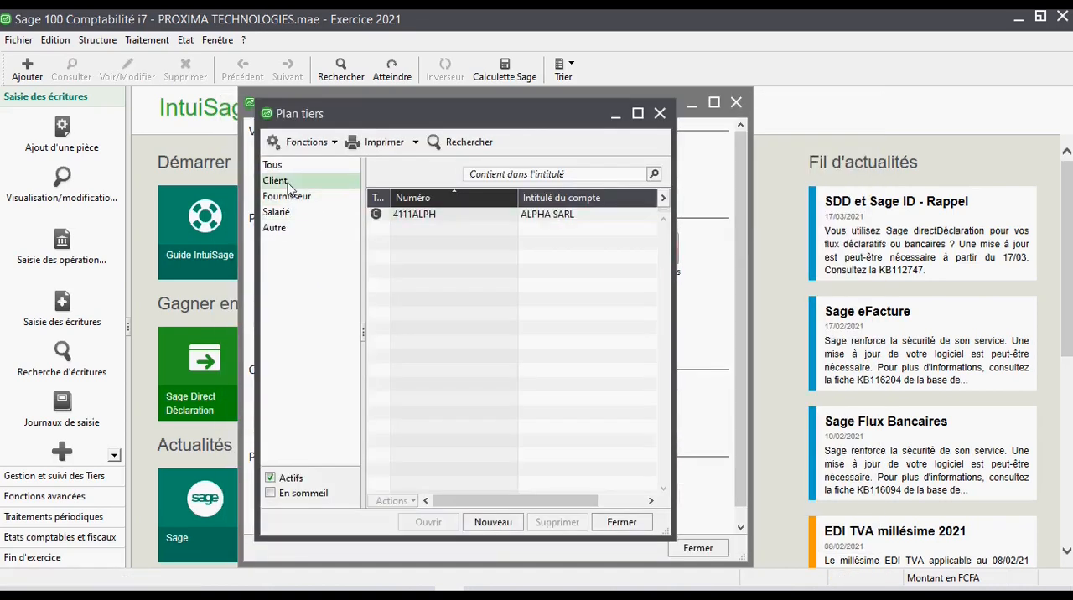
click(428, 214)
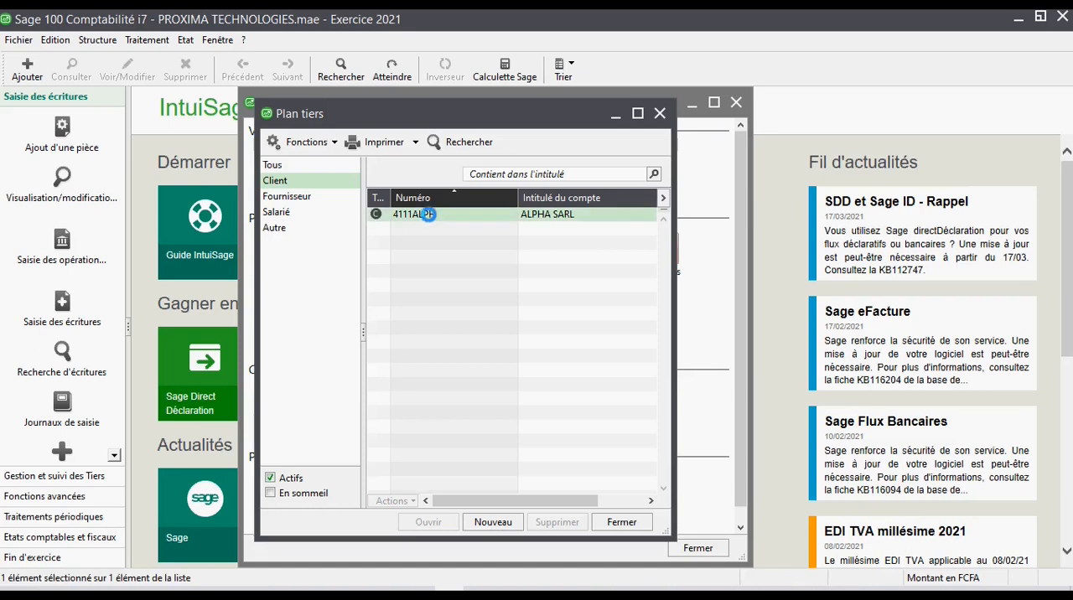
double_click(428, 214)
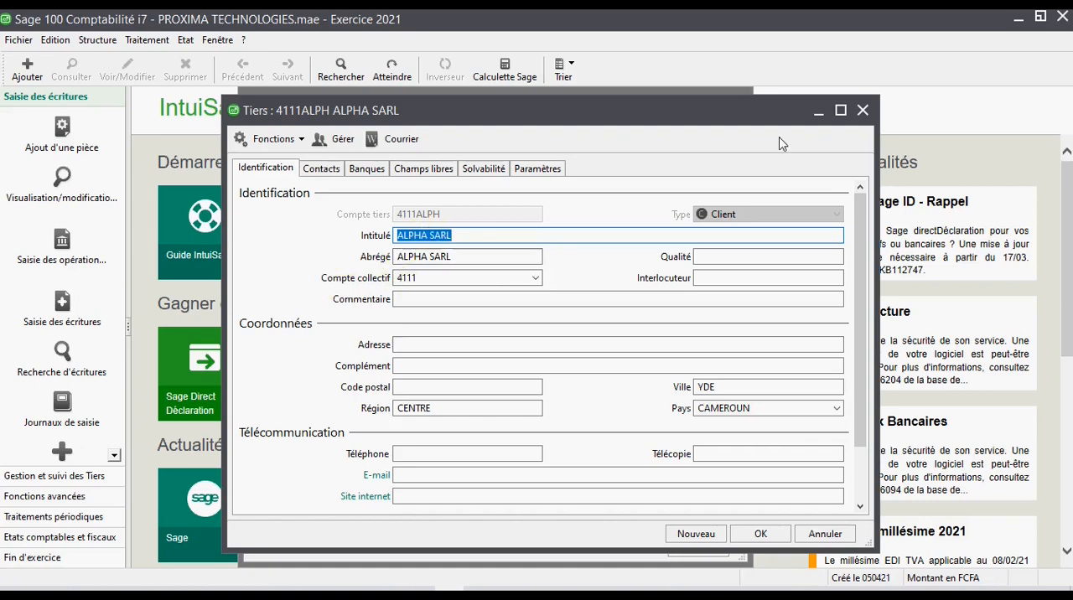
click(862, 112)
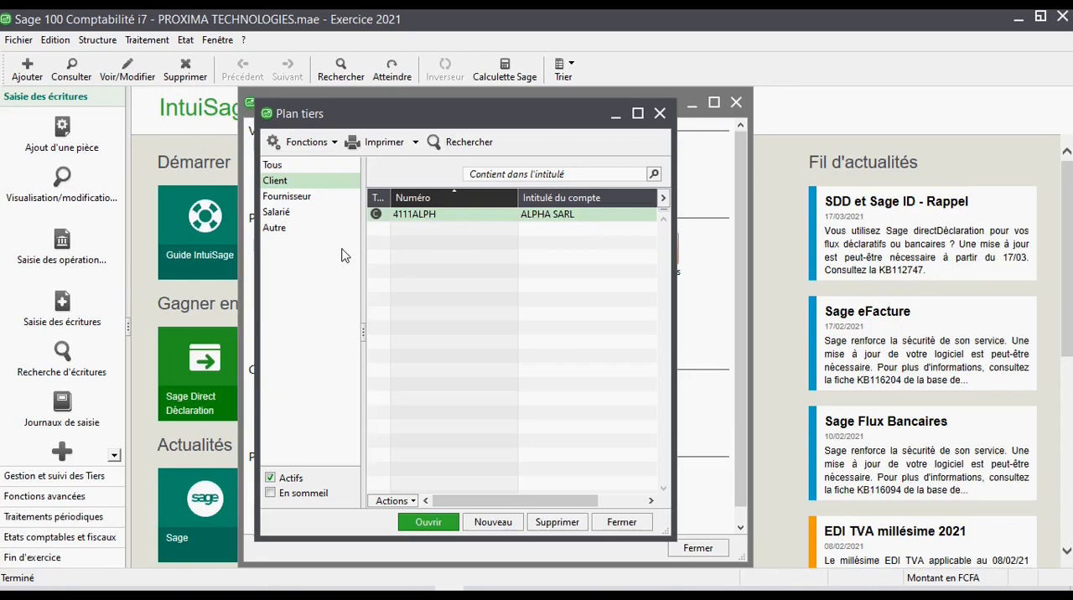
- Reopen the ALPHA SARL client record and review its identification fields, including the collective account
click(439, 213)
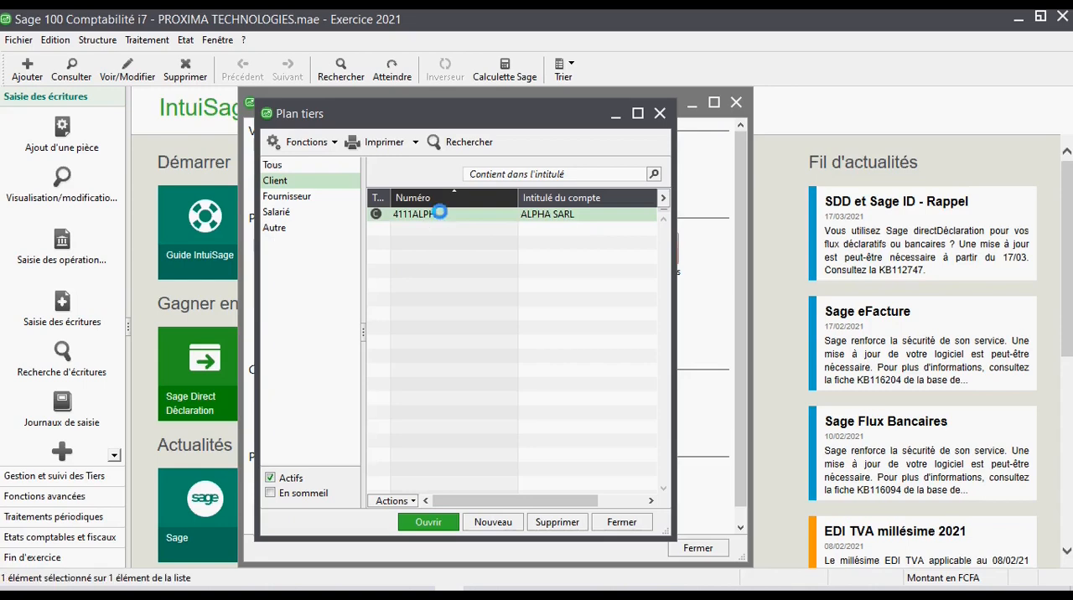
double_click(439, 213)
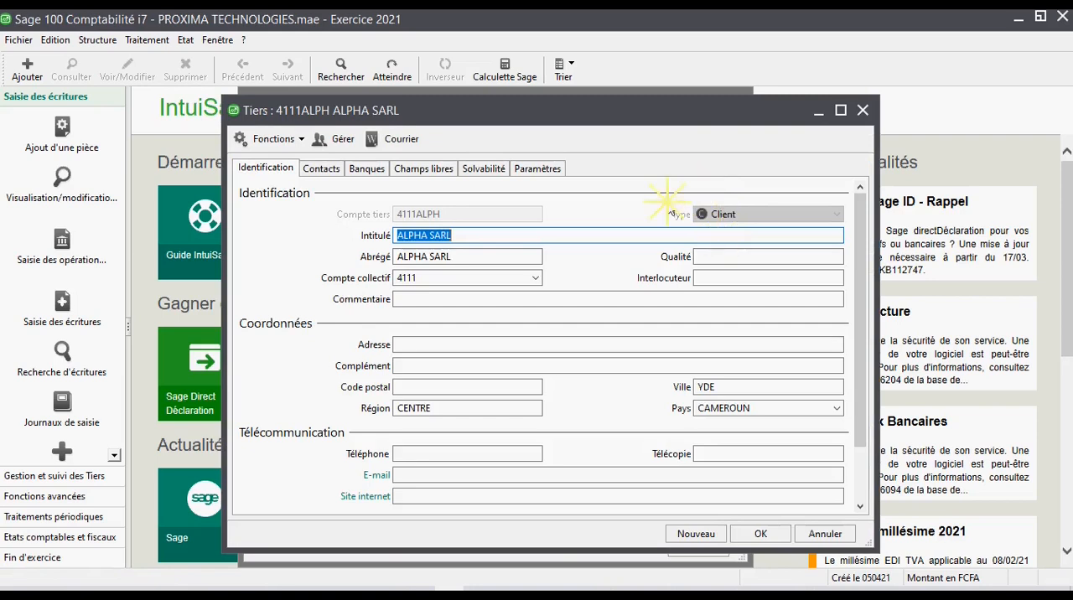
click(355, 280)
click(359, 302)
click(397, 253)
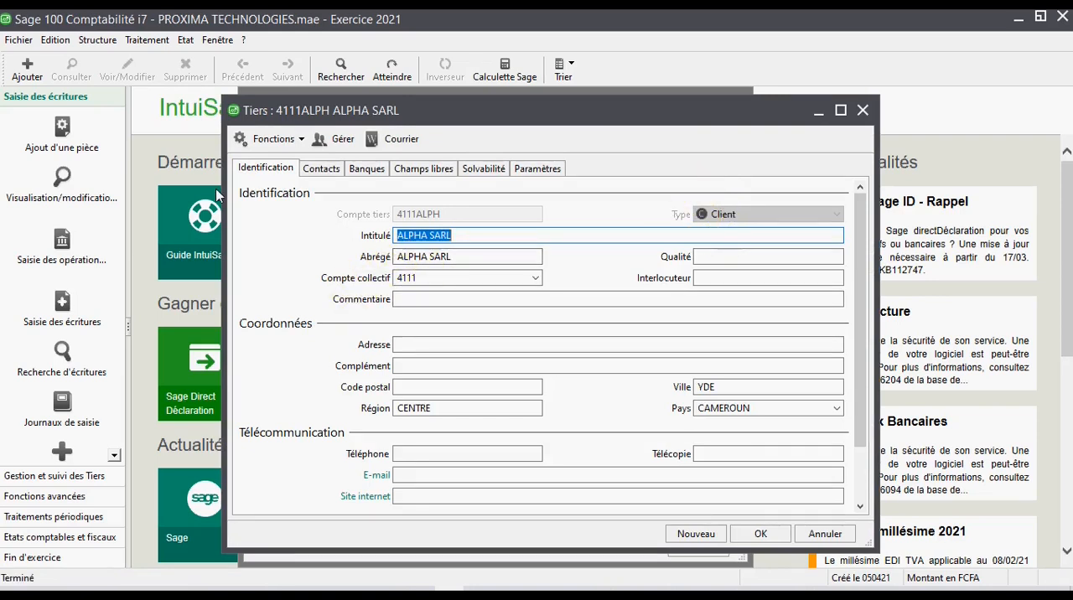
- Return to the third-party settings in the company parameters, review the Clients collective account and close the settings
click(25, 40)
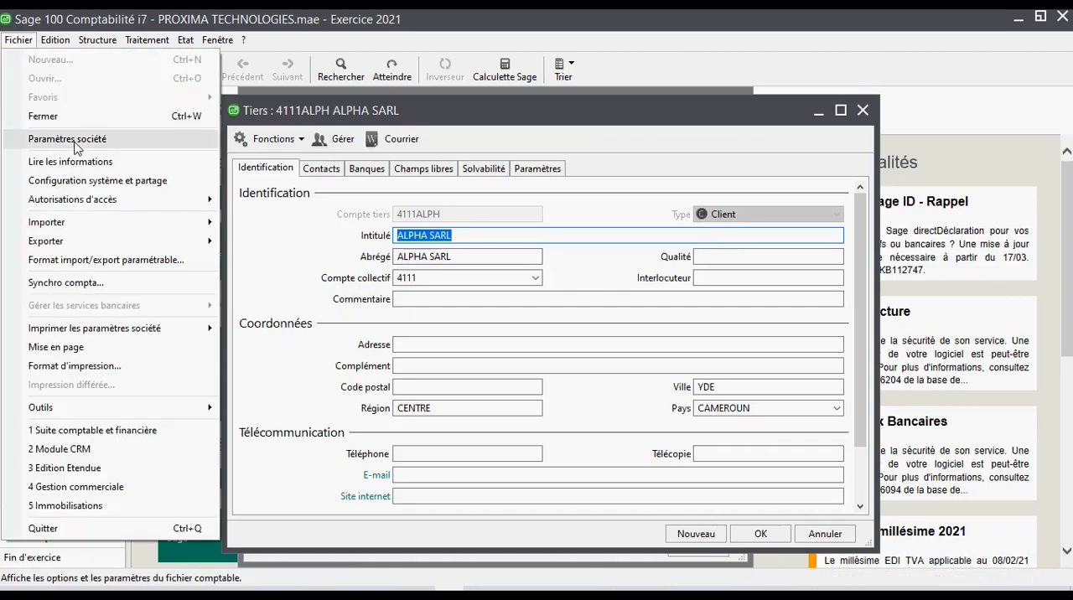
click(76, 143)
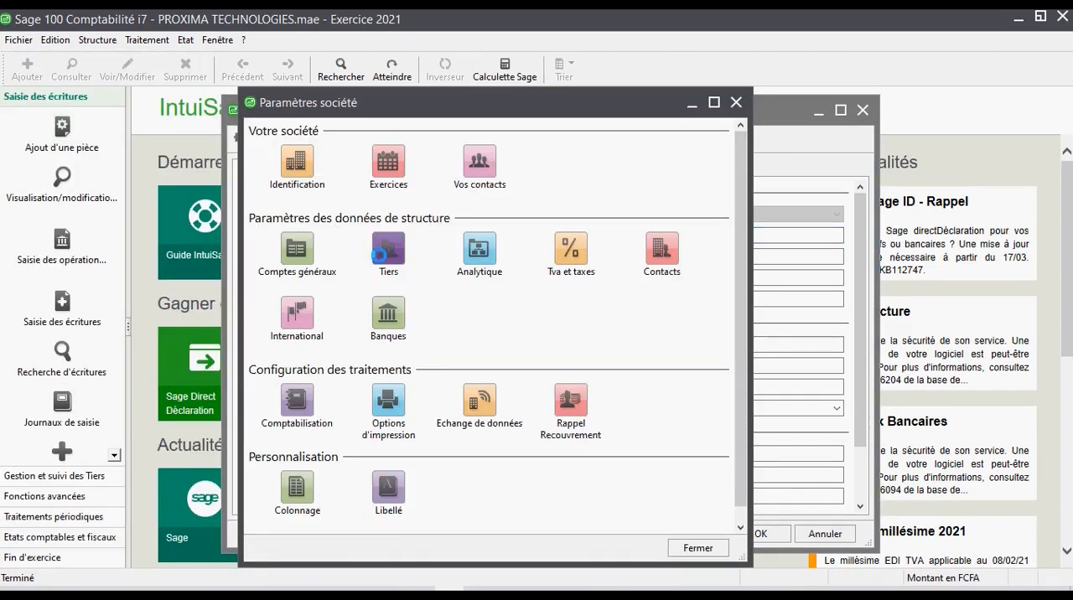
click(378, 253)
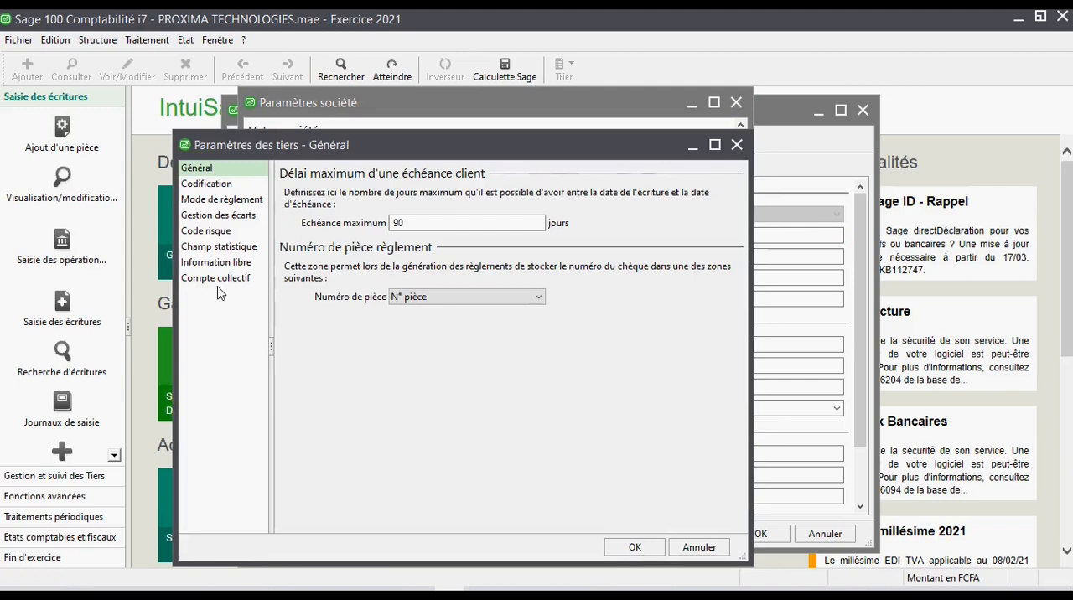
click(216, 284)
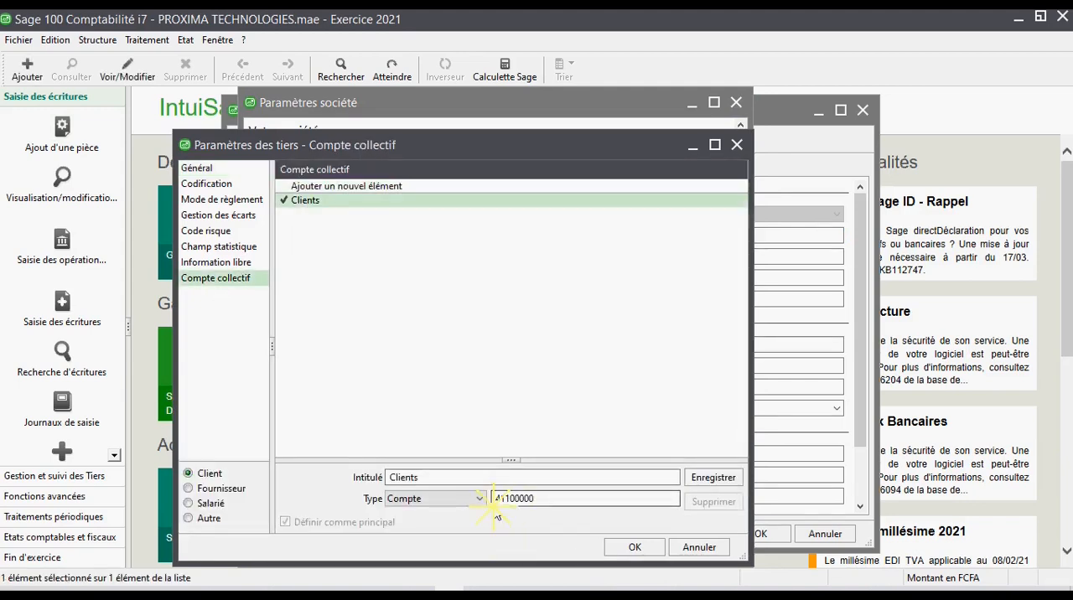
click(737, 144)
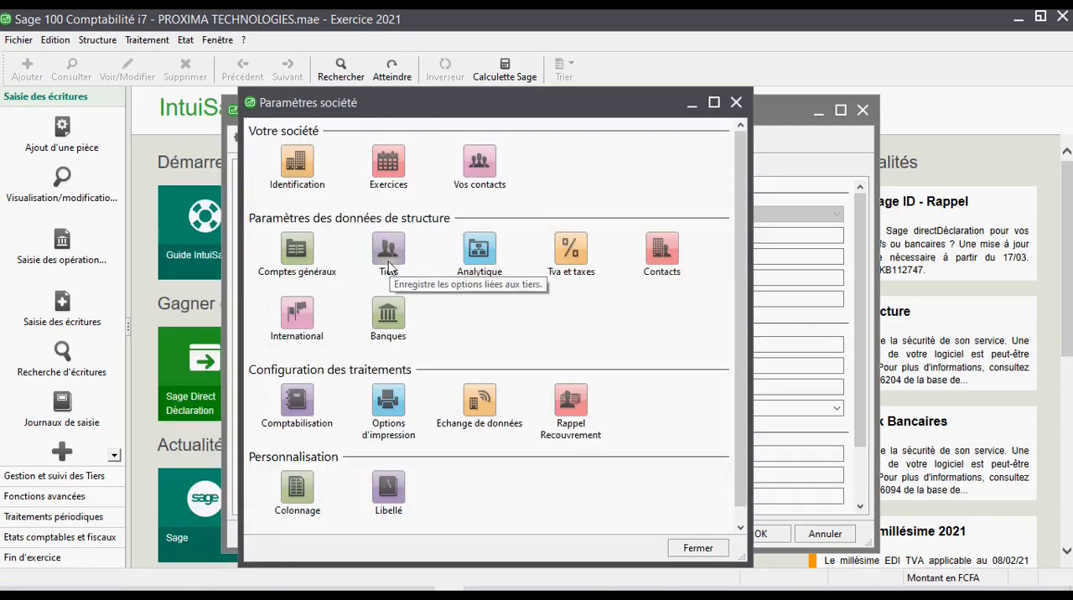
- Set the account of the Clients collective entry to 4111 in the third-party settings, save it and check the saved entry
click(385, 264)
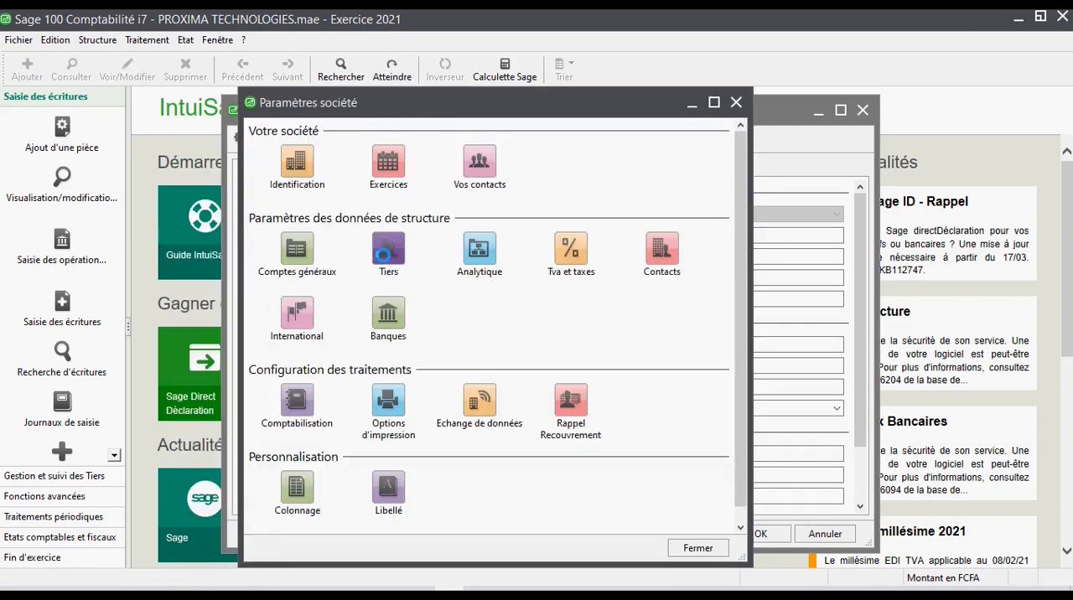
click(225, 279)
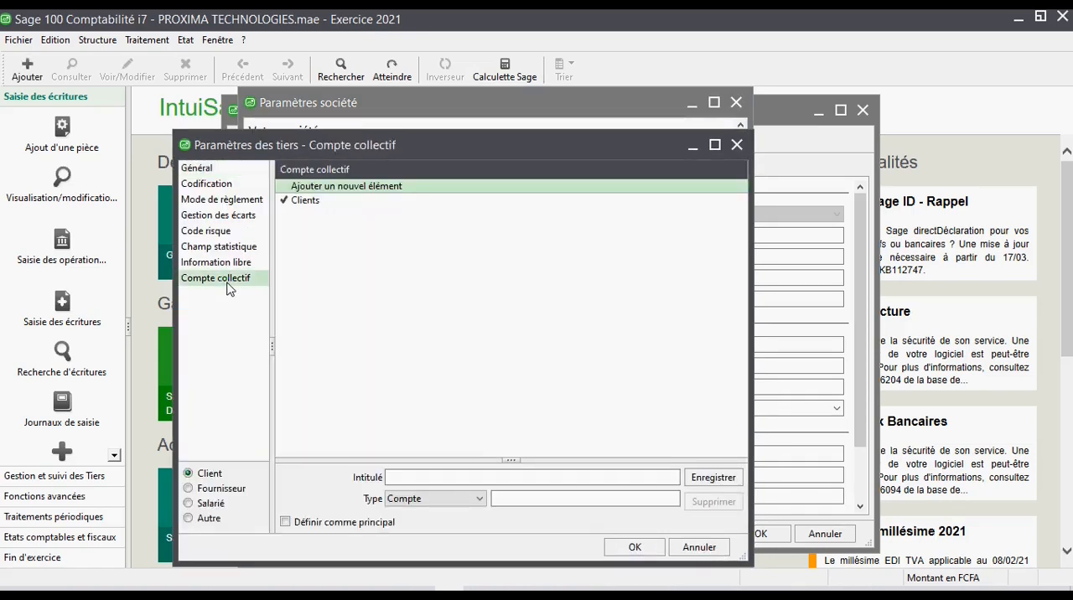
click(330, 202)
drag(534, 499, 509, 499)
text(111)
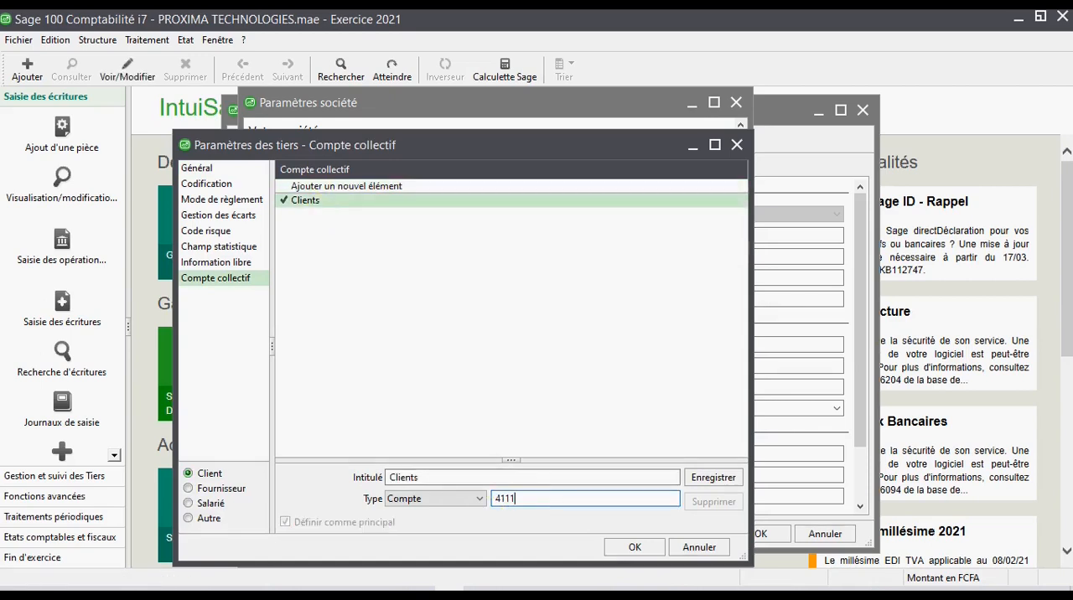
drag(502, 499, 519, 498)
click(708, 480)
click(289, 198)
drag(522, 500, 478, 507)
- Open general account 4111 from the chart of accounts to examine its identification details
click(97, 39)
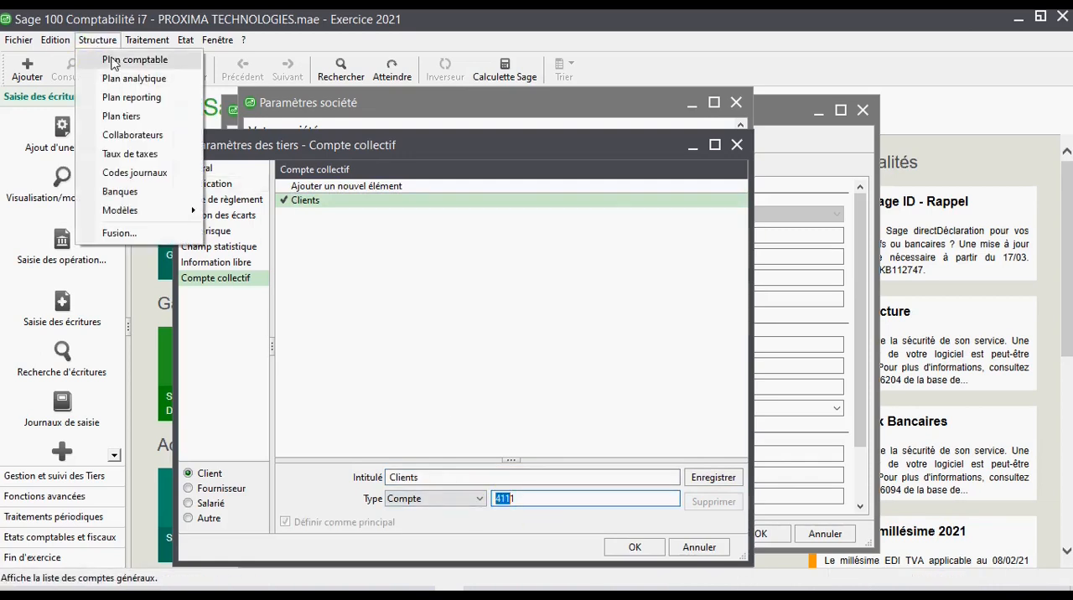
click(113, 64)
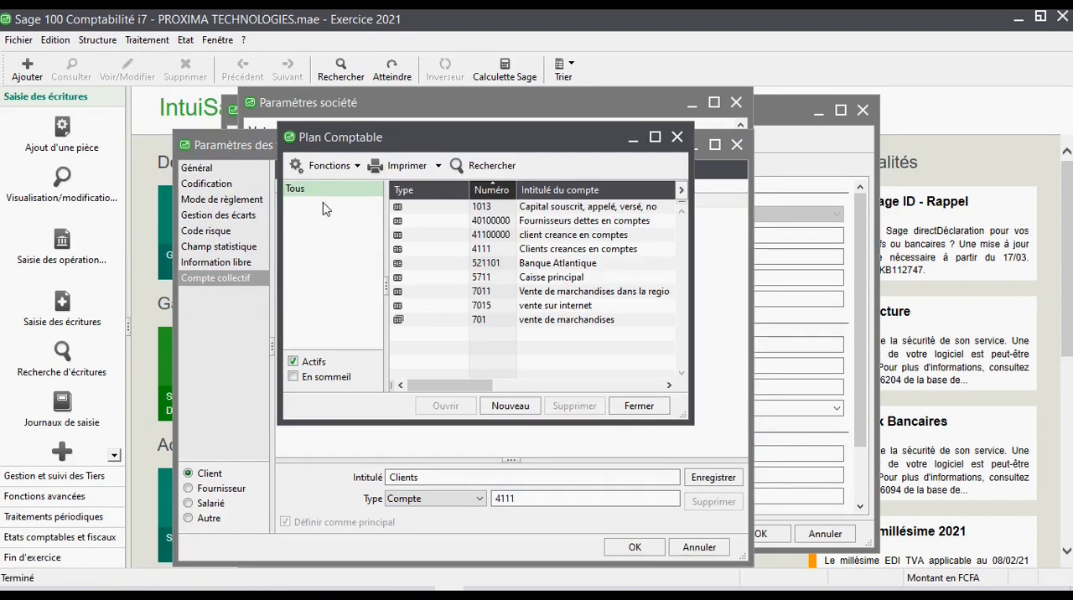
click(509, 250)
double_click(509, 250)
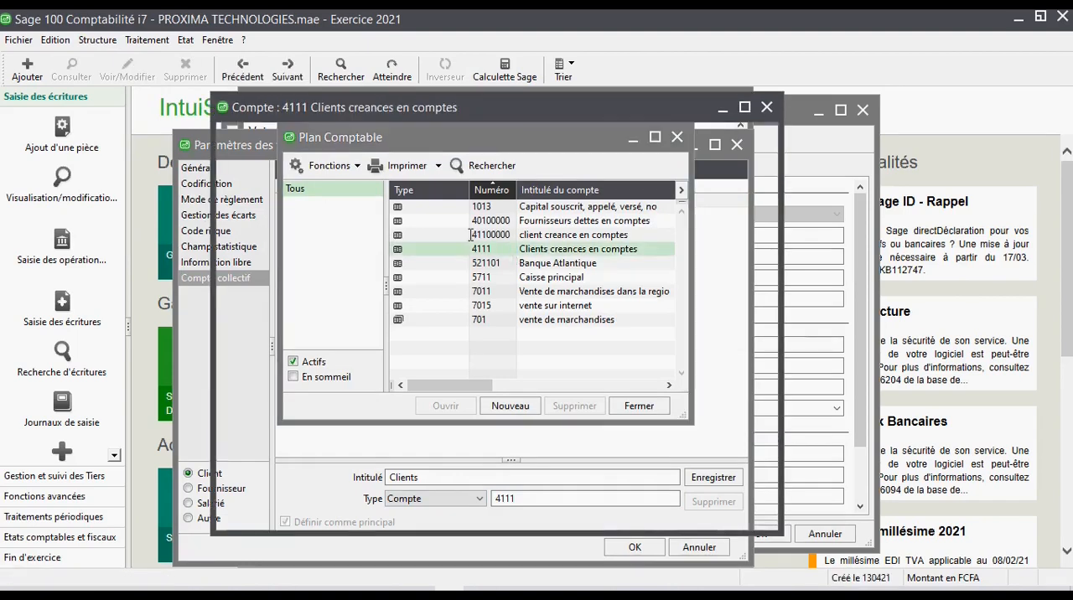
- Close account 4111, the chart of accounts, the third-party settings and the company parameters to return to the ALPHA SARL record
click(767, 108)
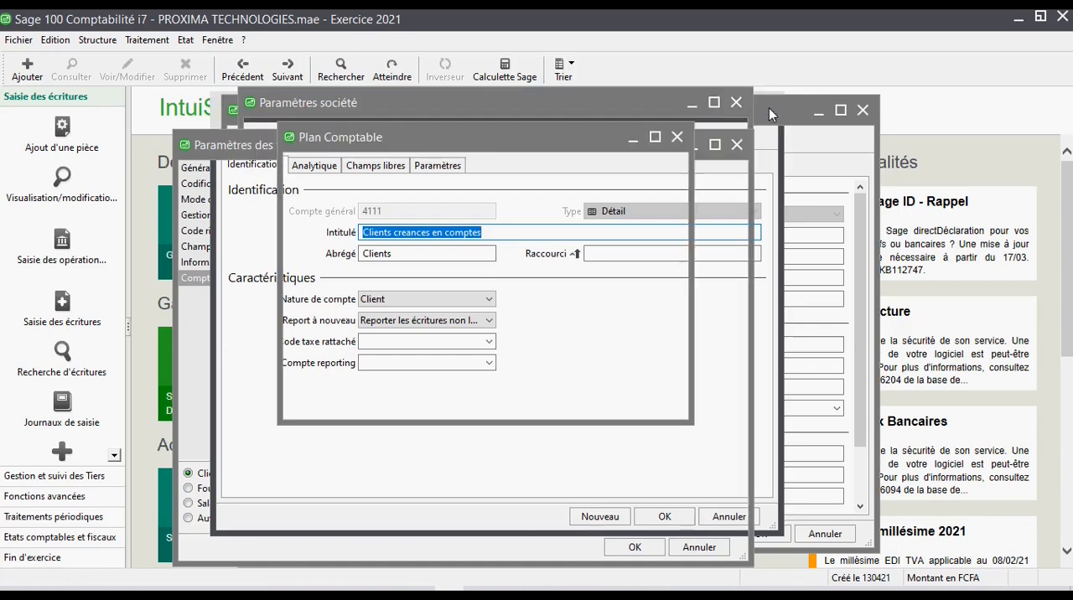
click(677, 139)
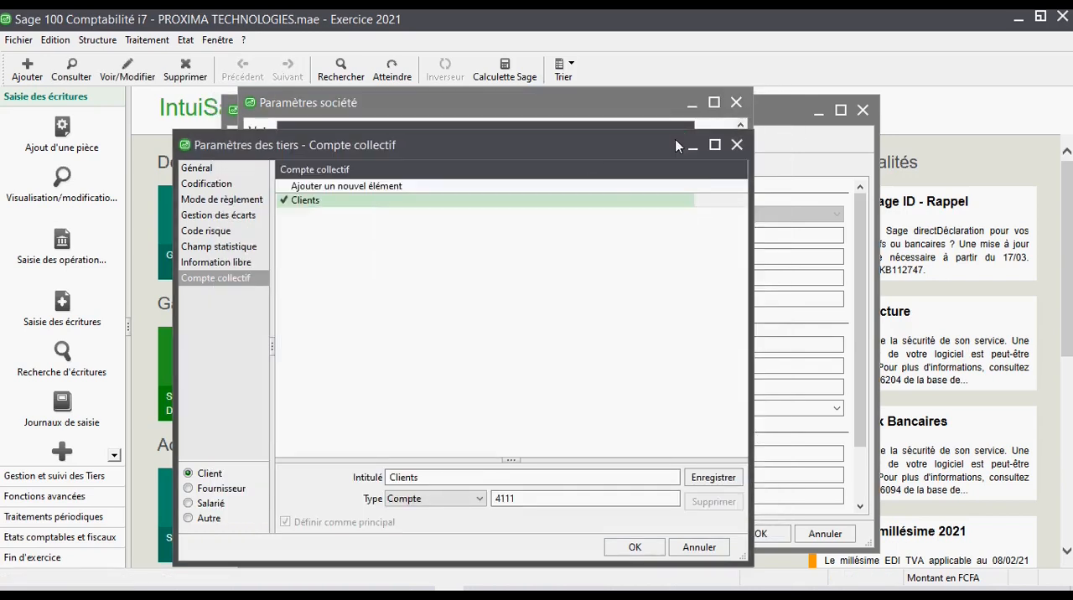
click(737, 144)
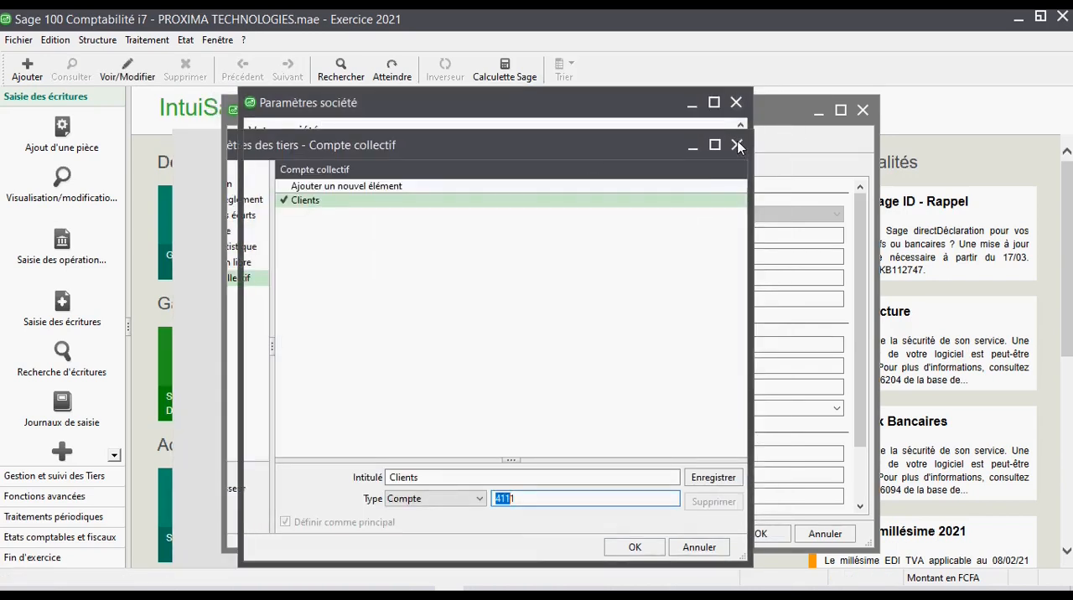
click(737, 103)
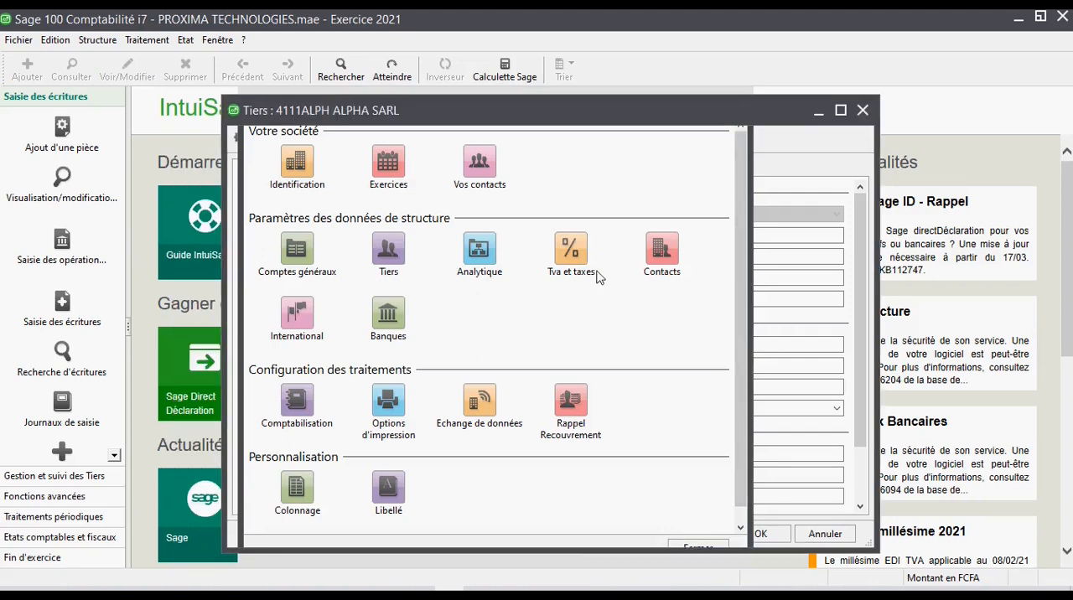
- Clear the collective account of the ALPHA SARL client record and validate the record with the field empty
click(407, 277)
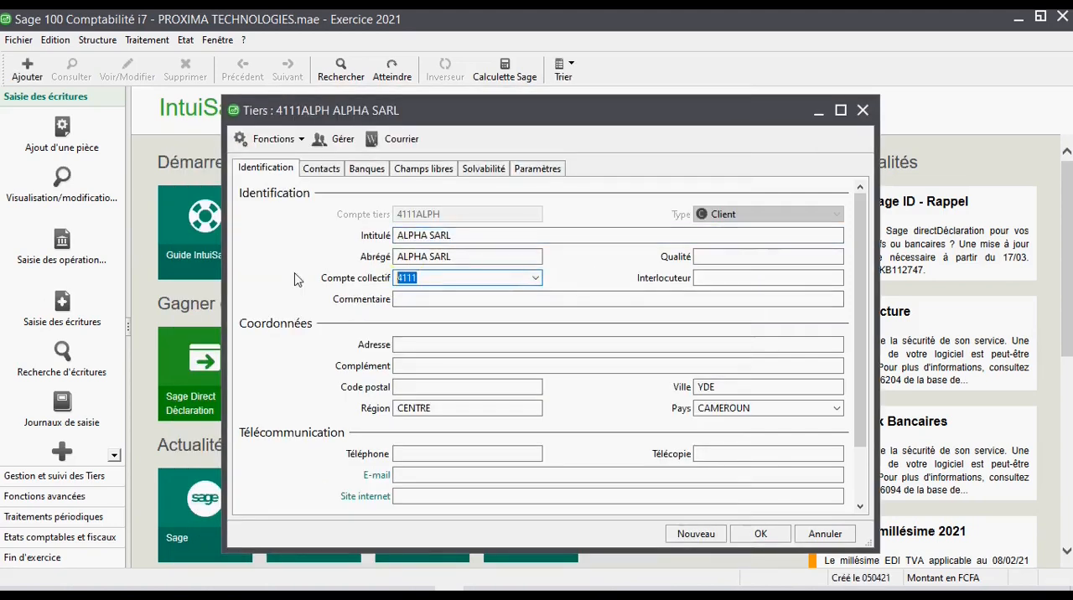
key(Delete)
click(471, 299)
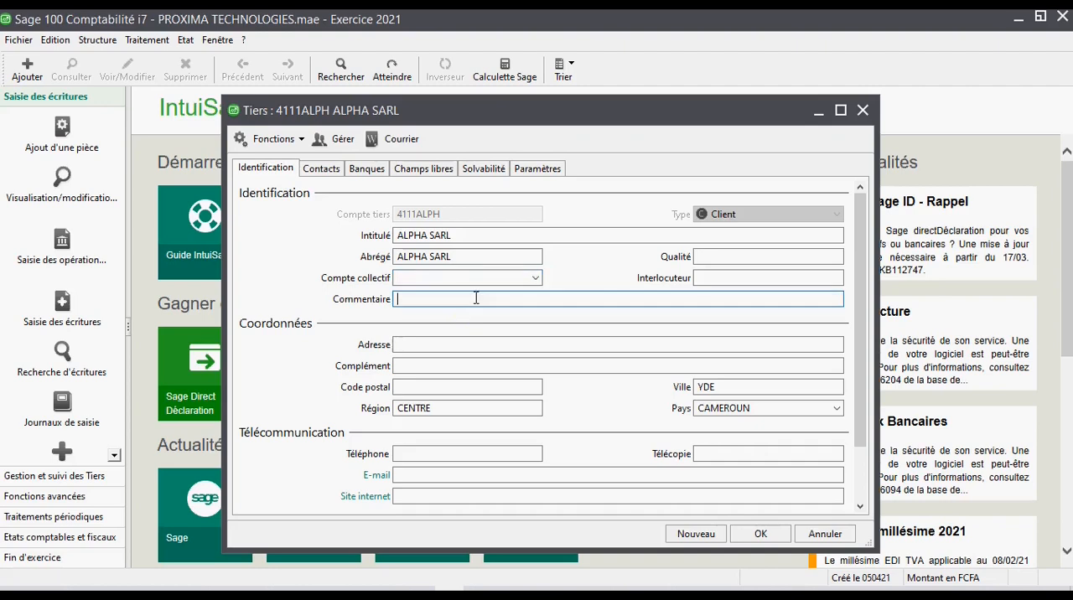
click(758, 534)
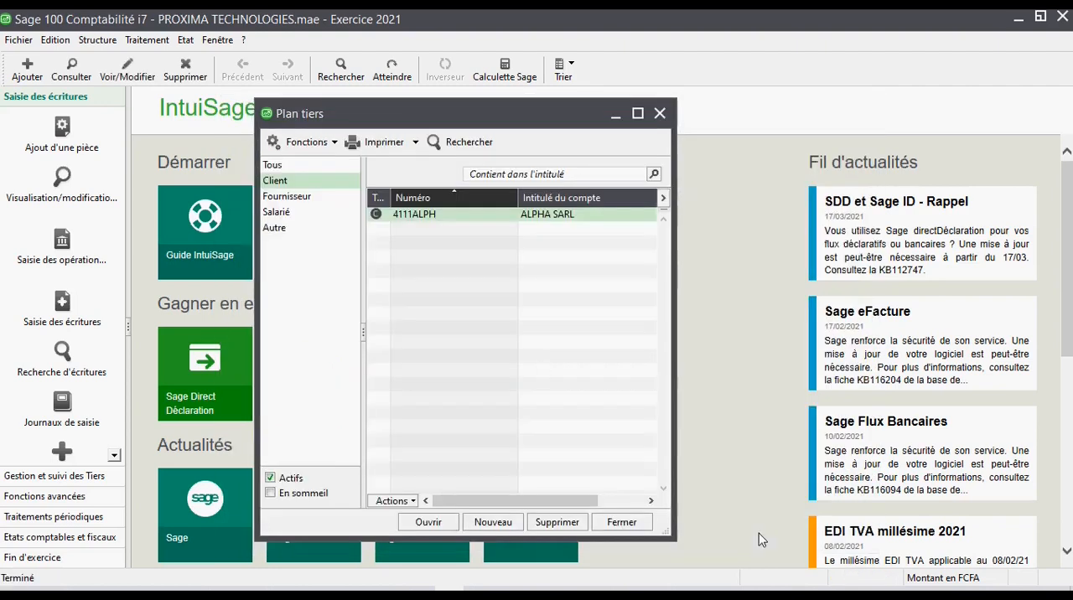
- Reopen the ALPHA SARL client record, check its collective account and close the record
click(433, 215)
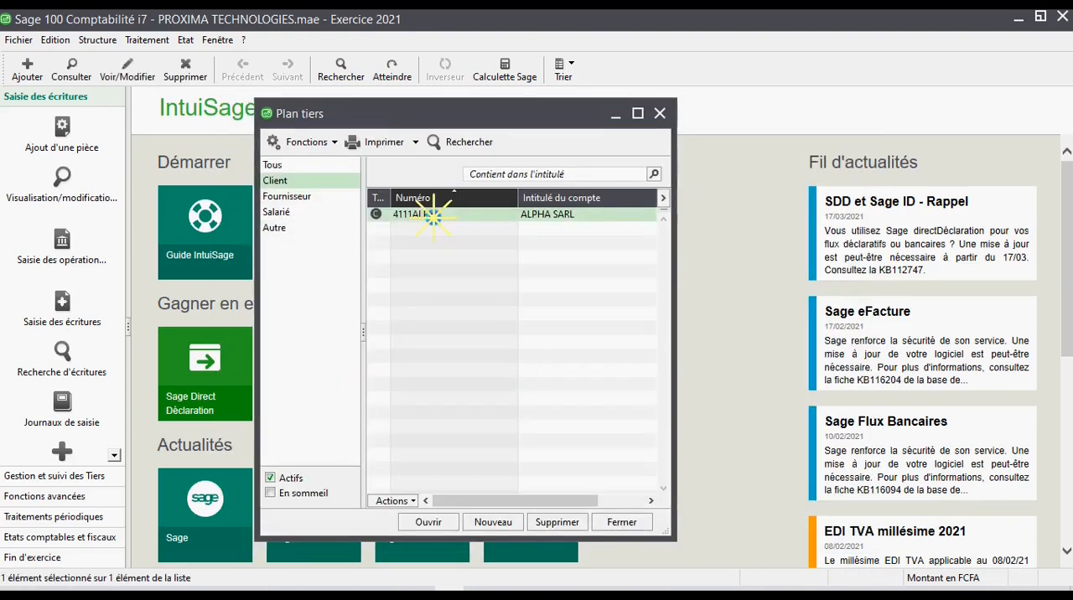
double_click(432, 215)
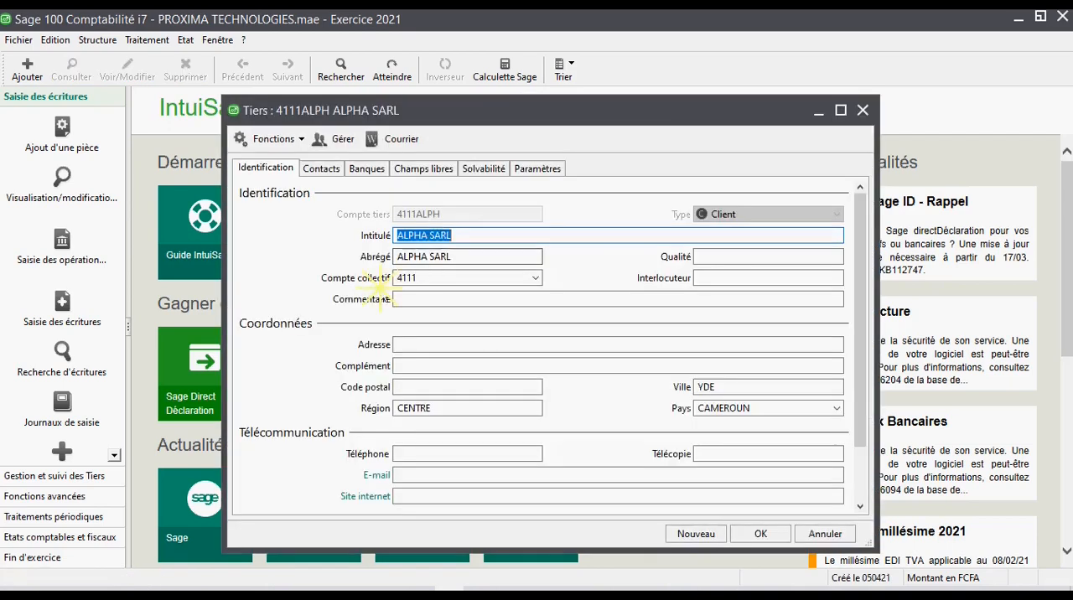
click(412, 280)
click(861, 110)
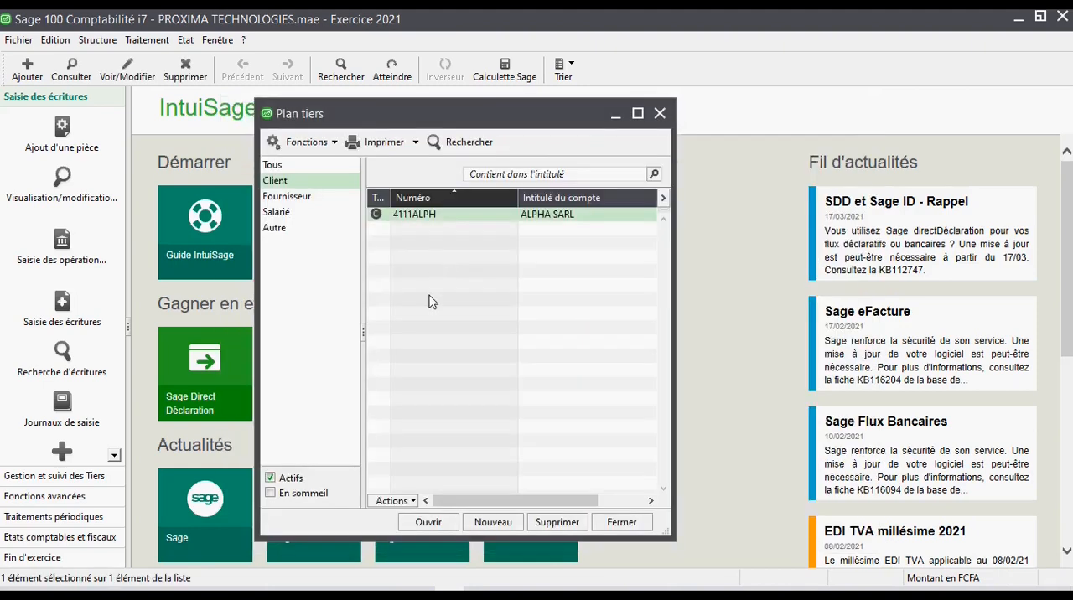
- Start a new client record with third-party account 4111ZARO and the title zaro sarl
click(495, 521)
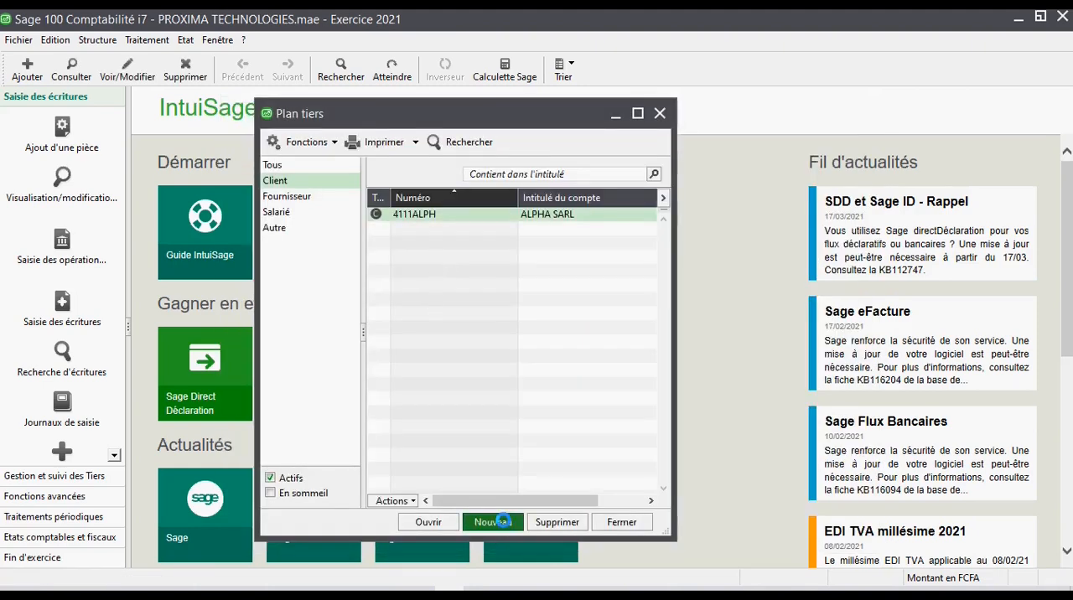
click(450, 213)
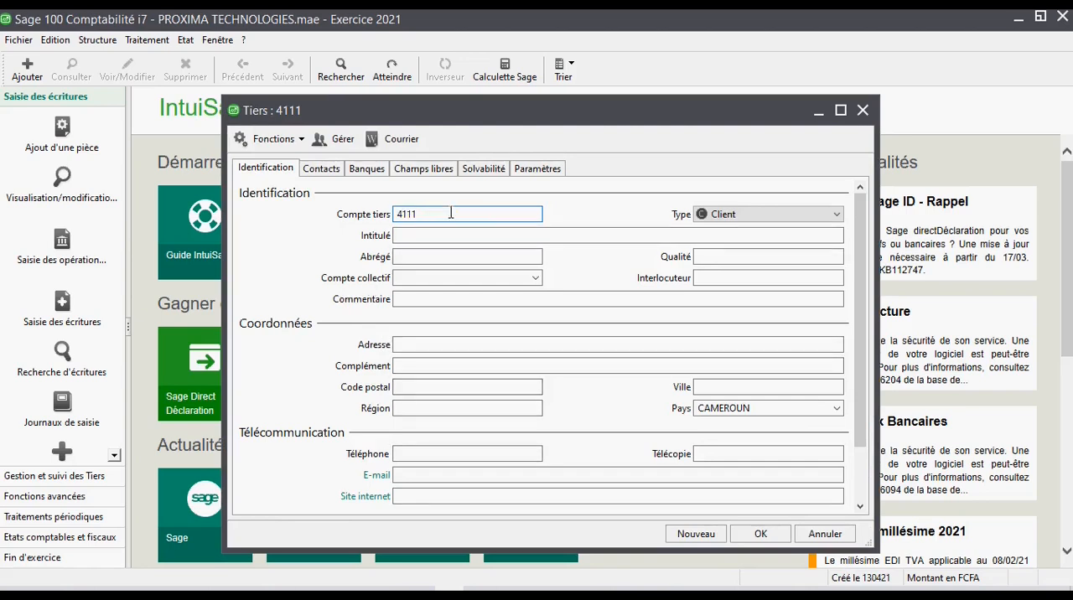
text(ZARO)
key(Tab)
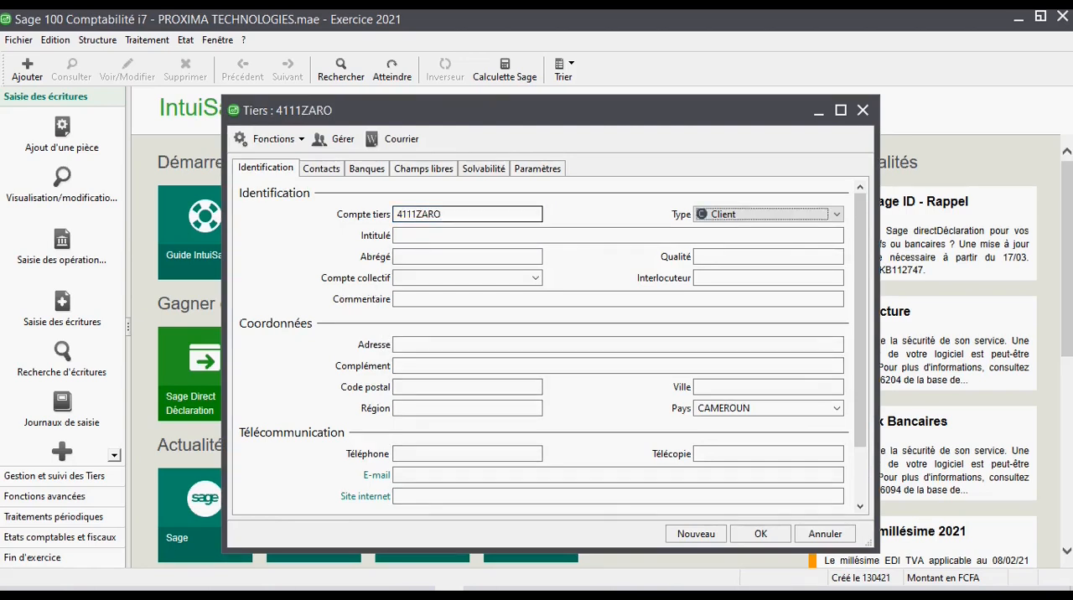
click(409, 237)
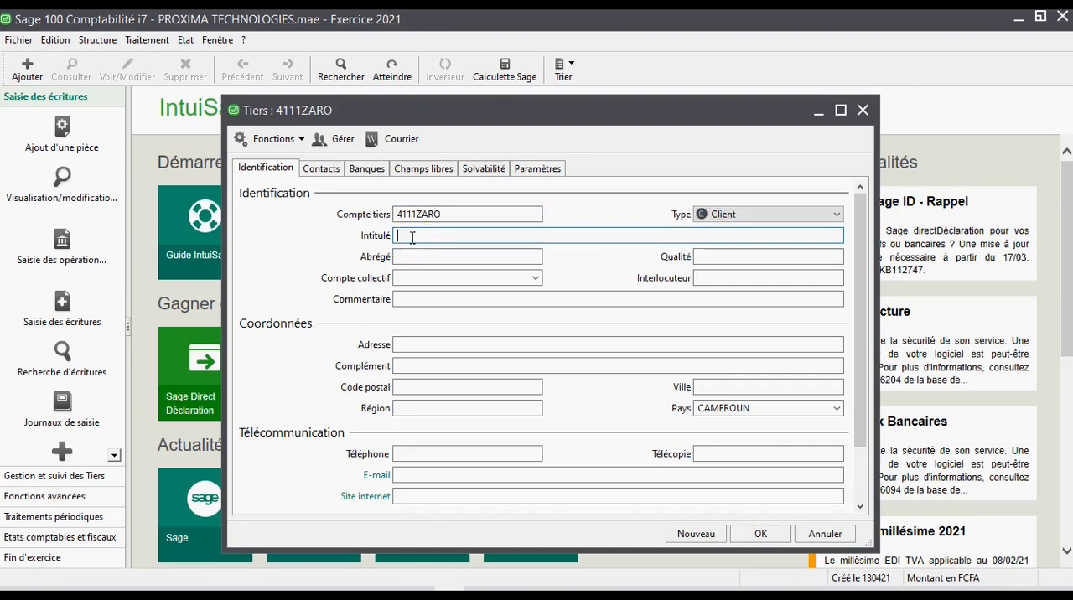
text(zaro sarl)
key(Tab)
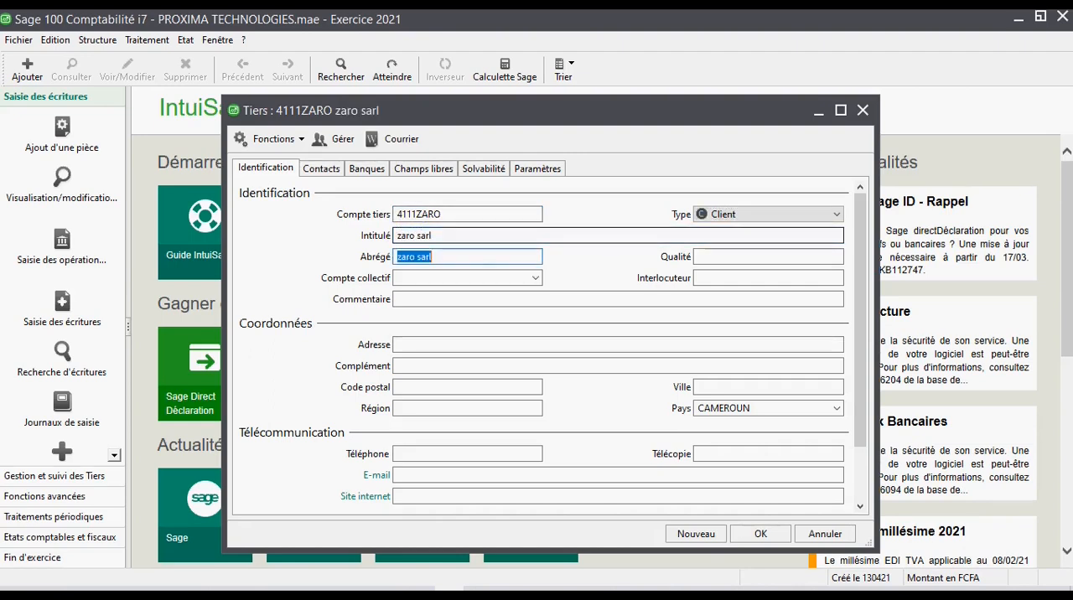
- Keep the new record's type as Client, leave its collective account empty and save the record
click(470, 281)
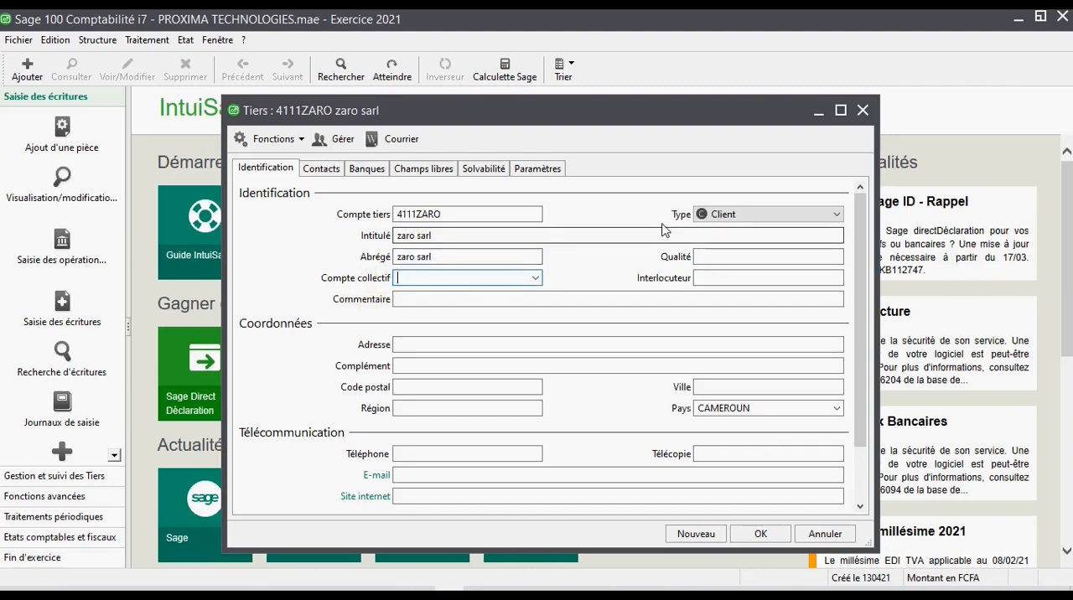
click(426, 297)
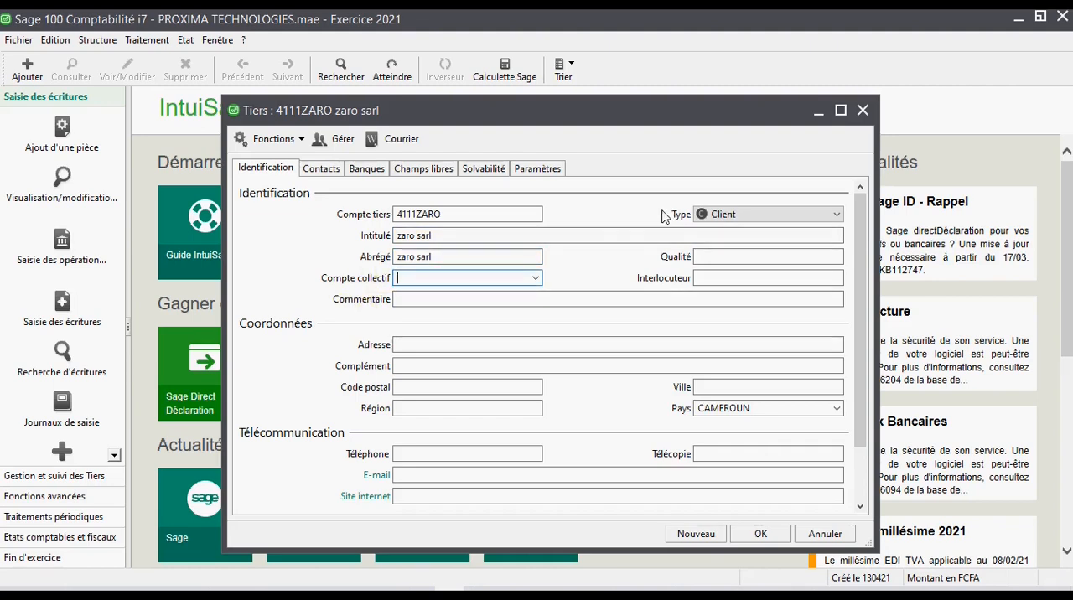
click(721, 217)
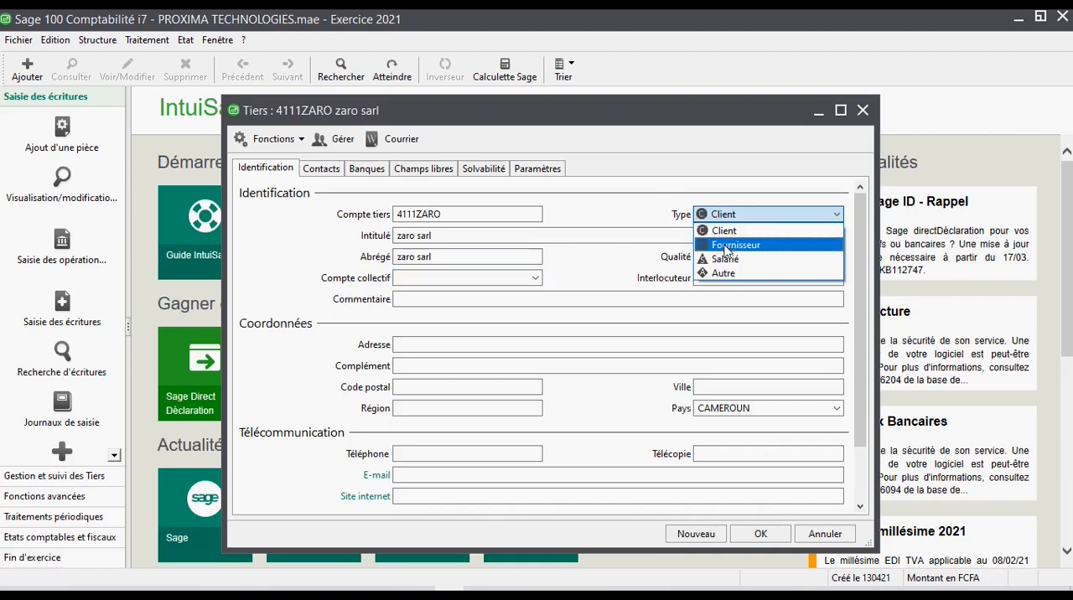
click(728, 232)
click(467, 215)
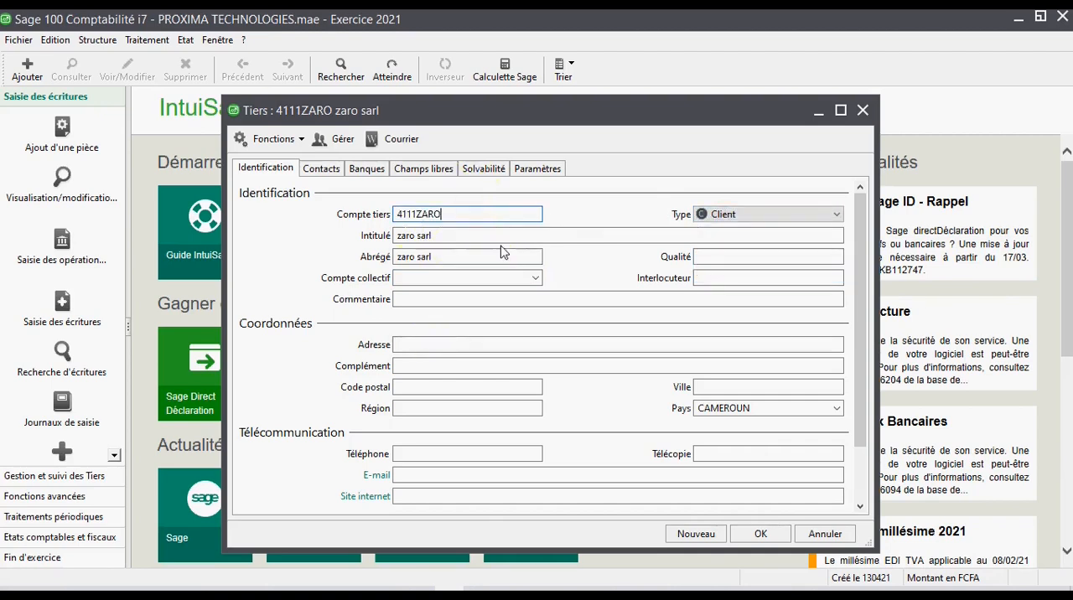
click(358, 214)
click(359, 214)
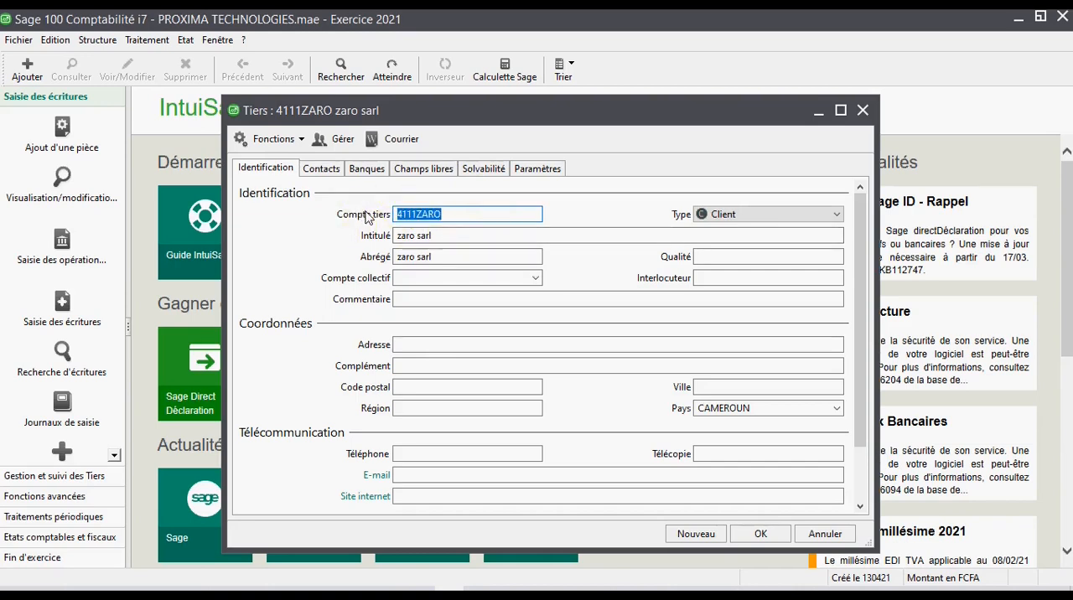
click(400, 366)
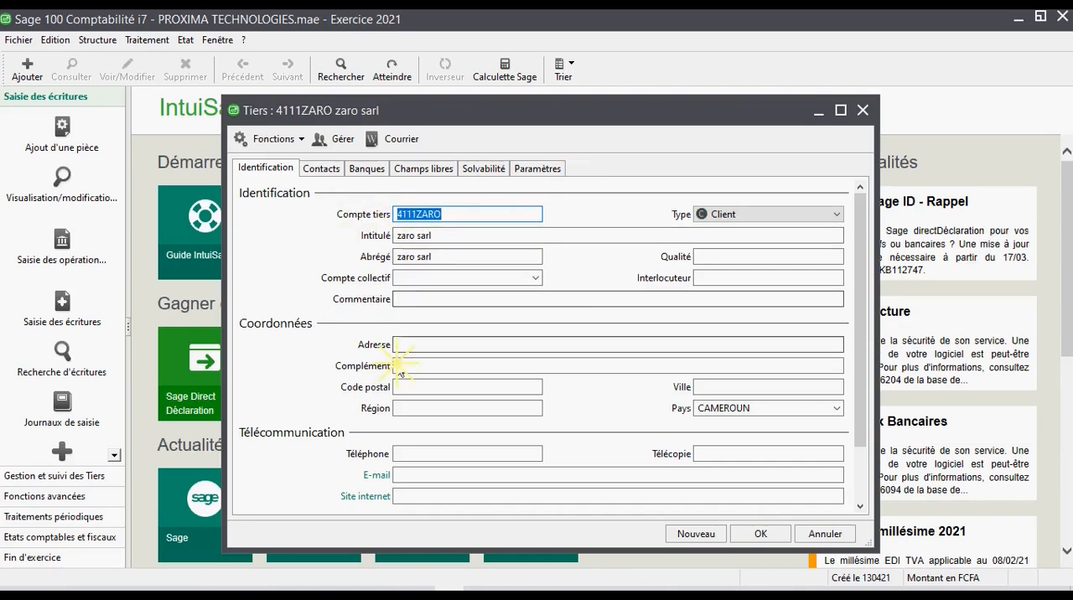
click(749, 535)
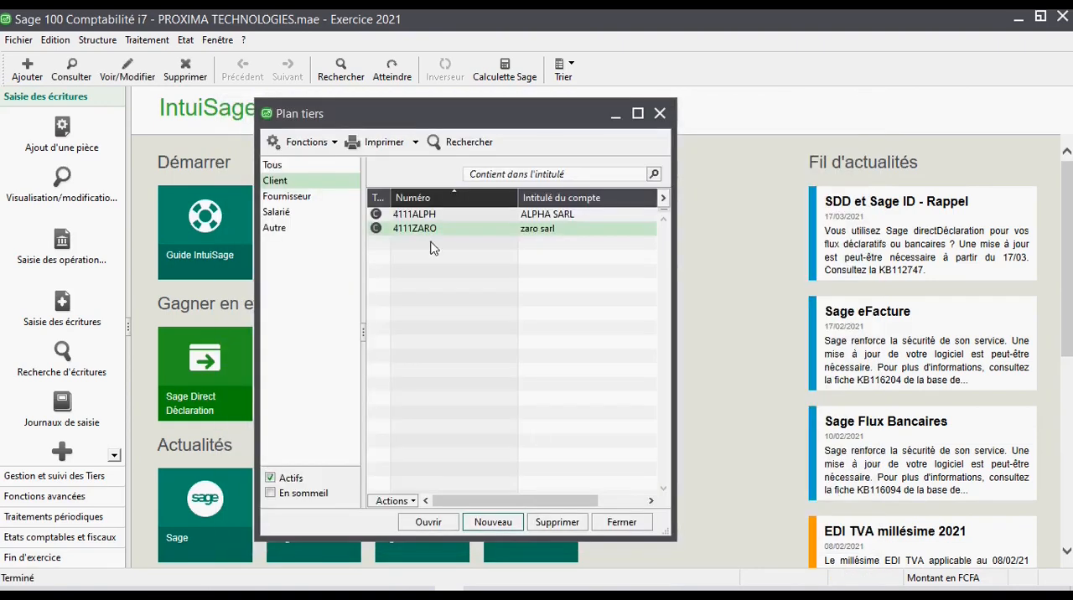
- Reopen the zaro sarl record, check its collective account against its identification fields and validate the record
click(428, 232)
double_click(428, 229)
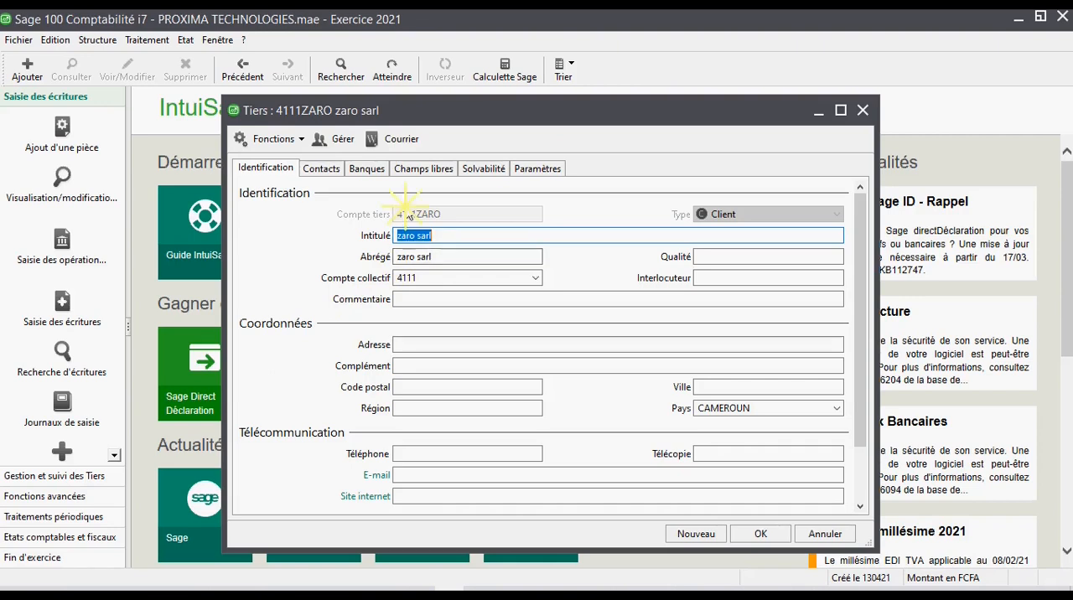
click(438, 278)
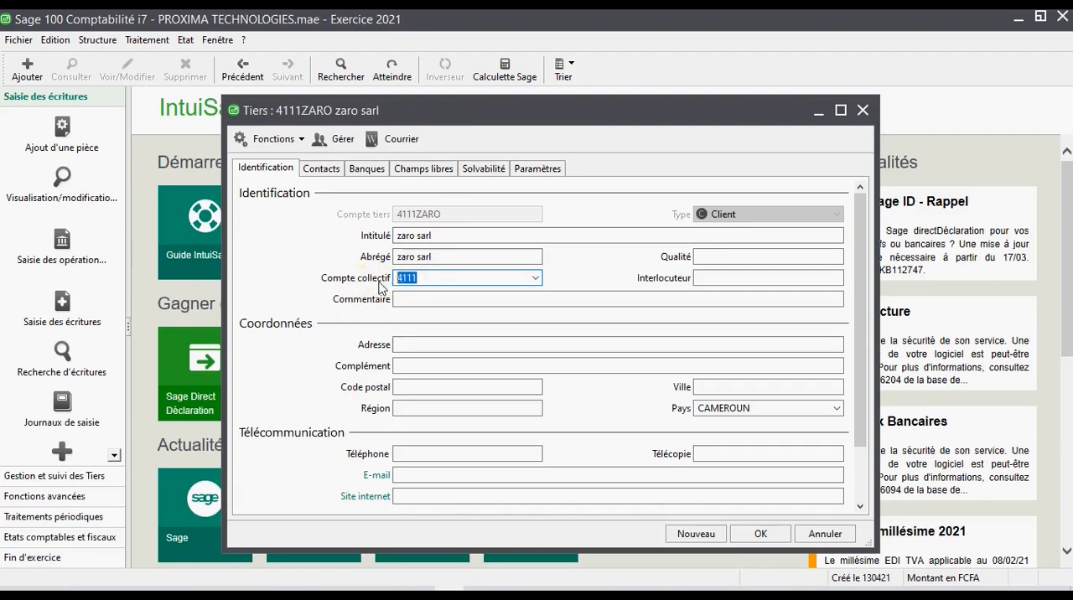
click(365, 231)
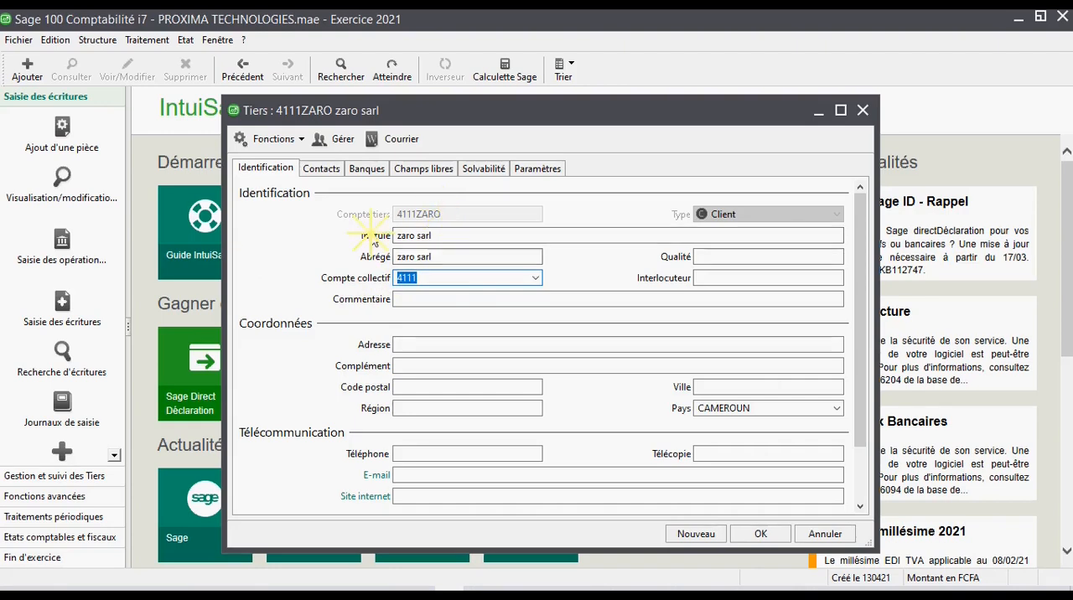
click(441, 224)
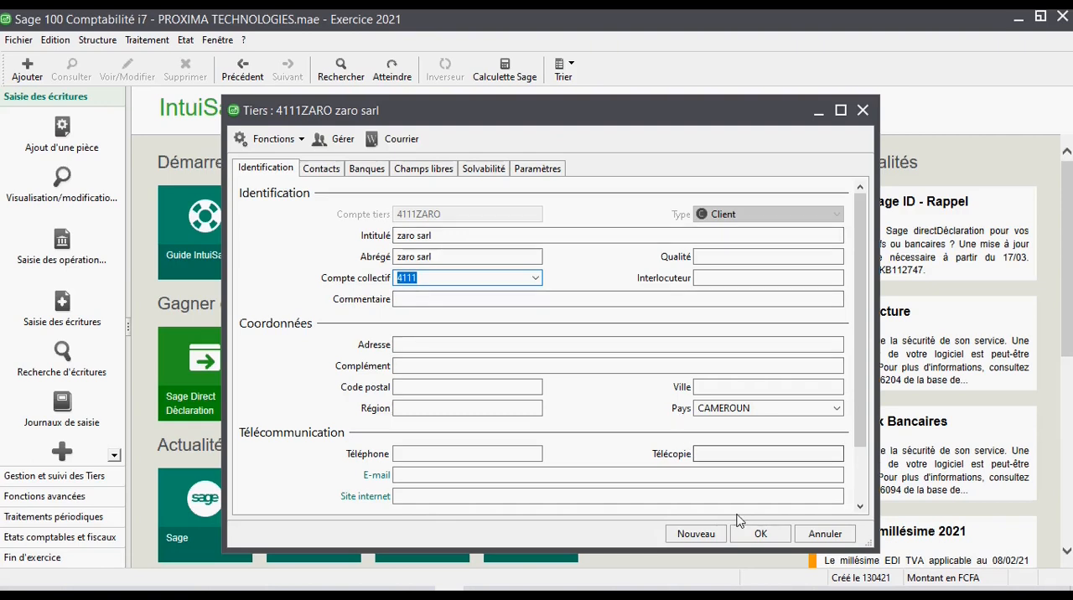
click(752, 537)
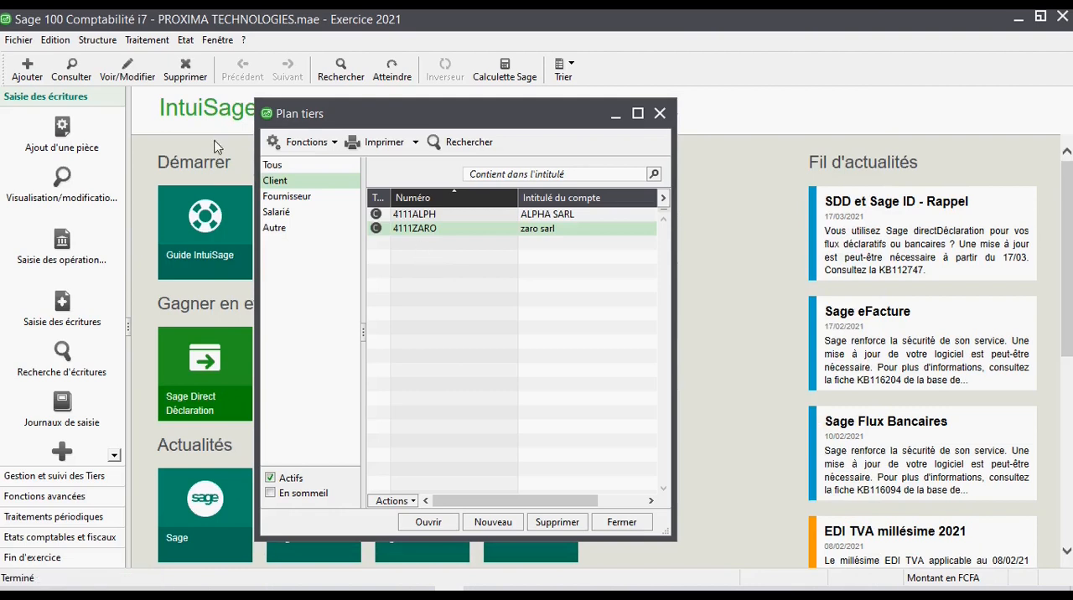
- Open the chart of accounts and select the supplier account 40100000
click(97, 39)
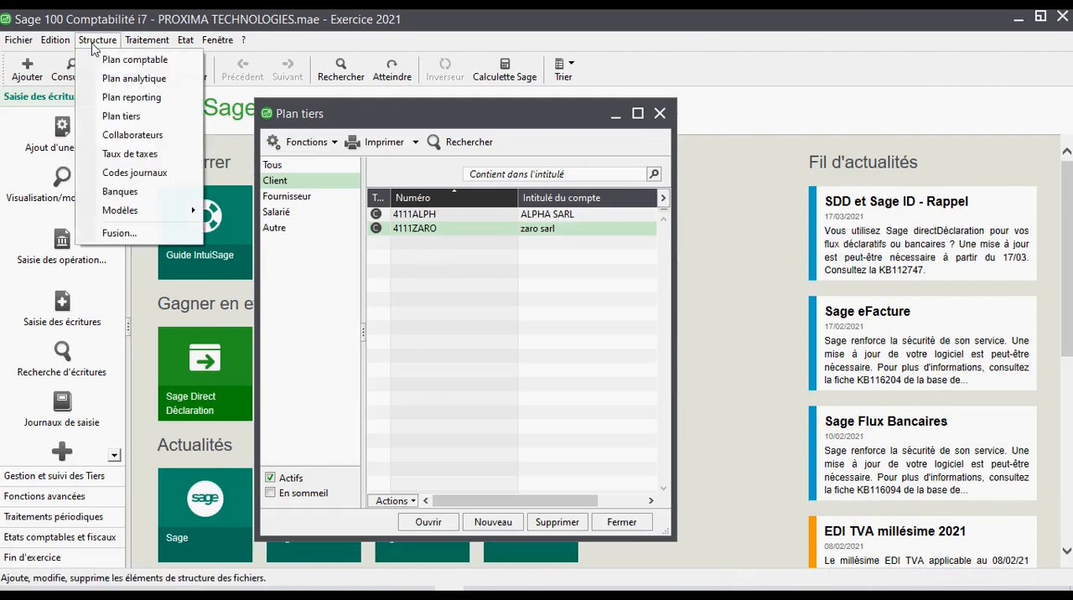
click(134, 59)
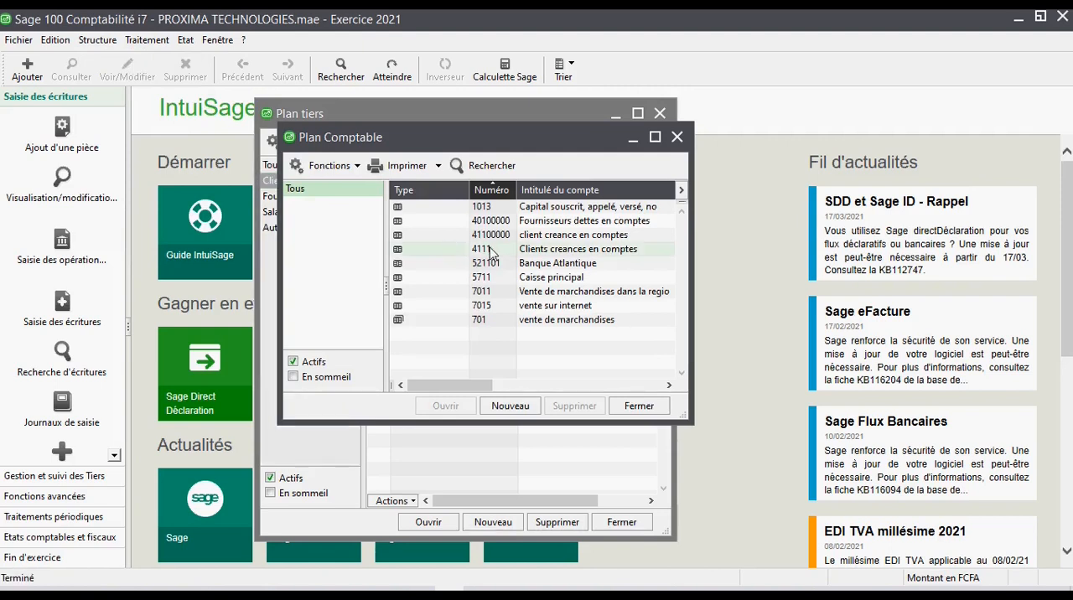
click(478, 220)
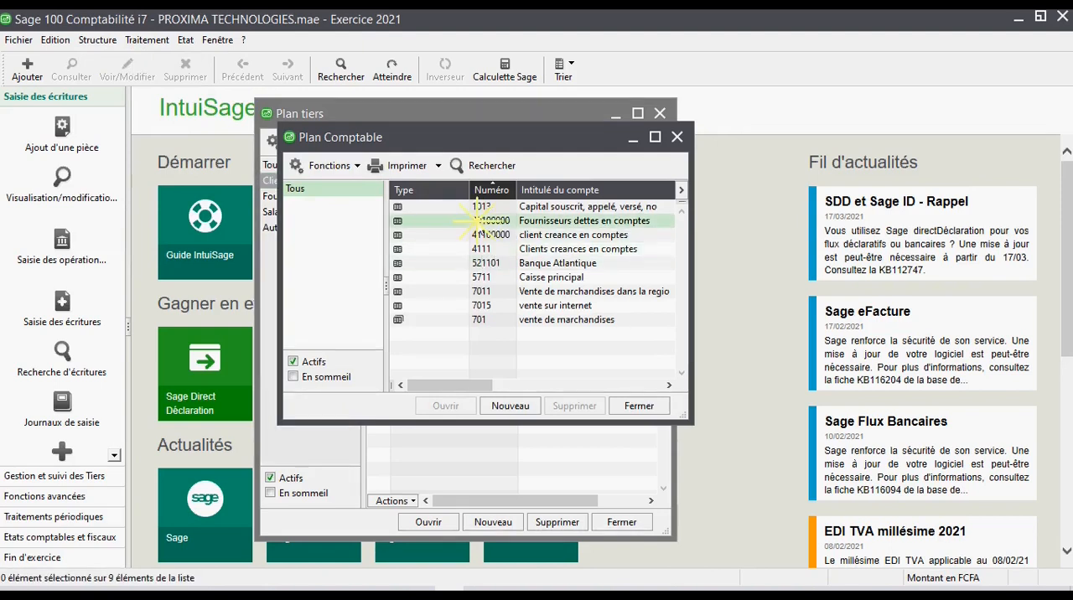
click(488, 223)
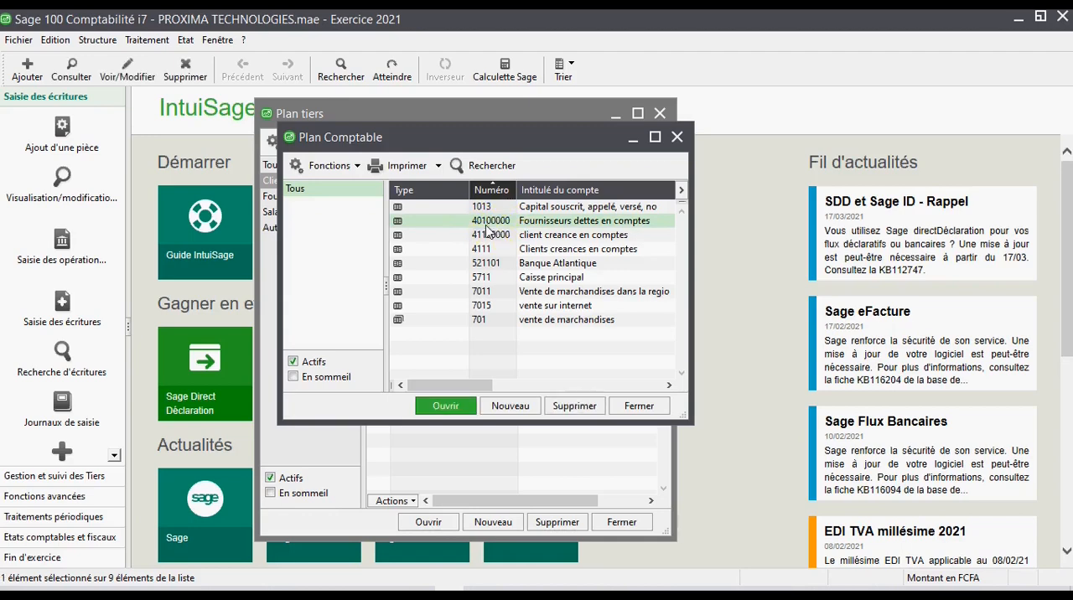
- Move the chart of accounts aside and filter the third-party list to suppliers to compare them with the general accounts
drag(413, 136, 725, 186)
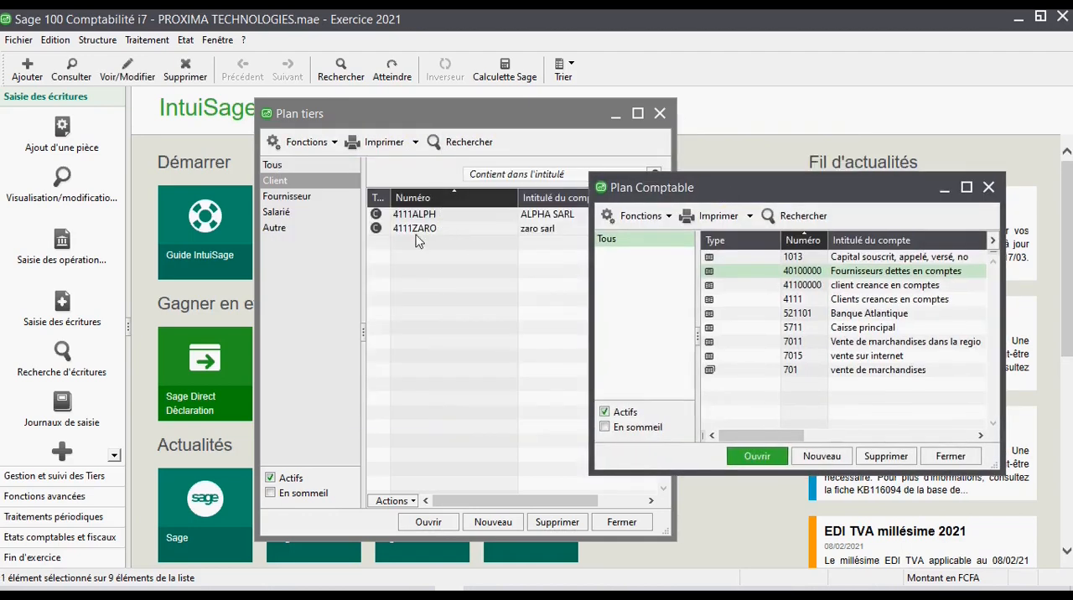
click(319, 209)
click(287, 196)
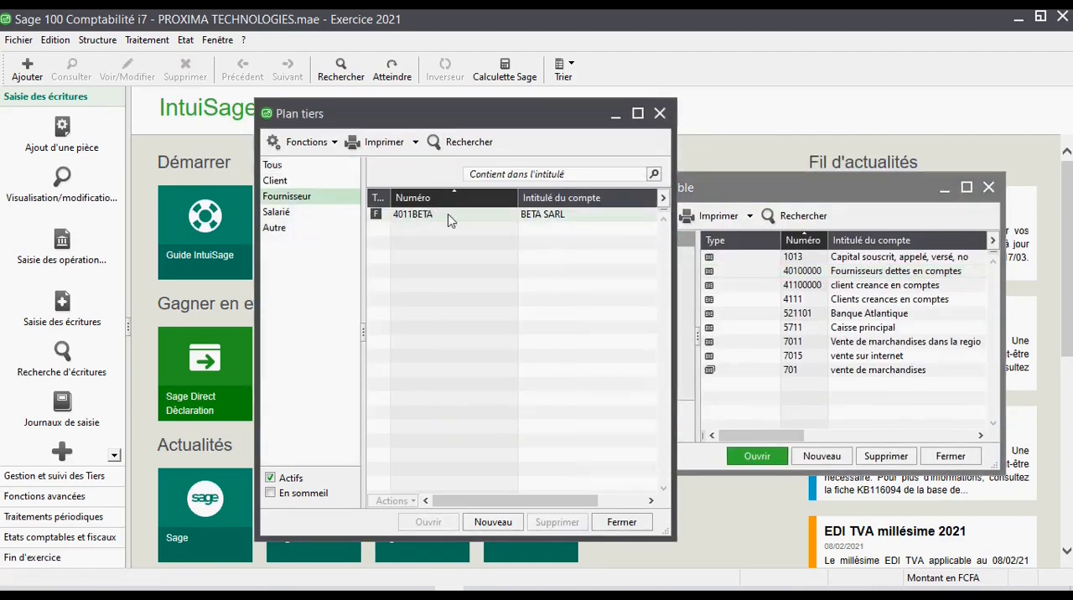
drag(749, 186, 530, 146)
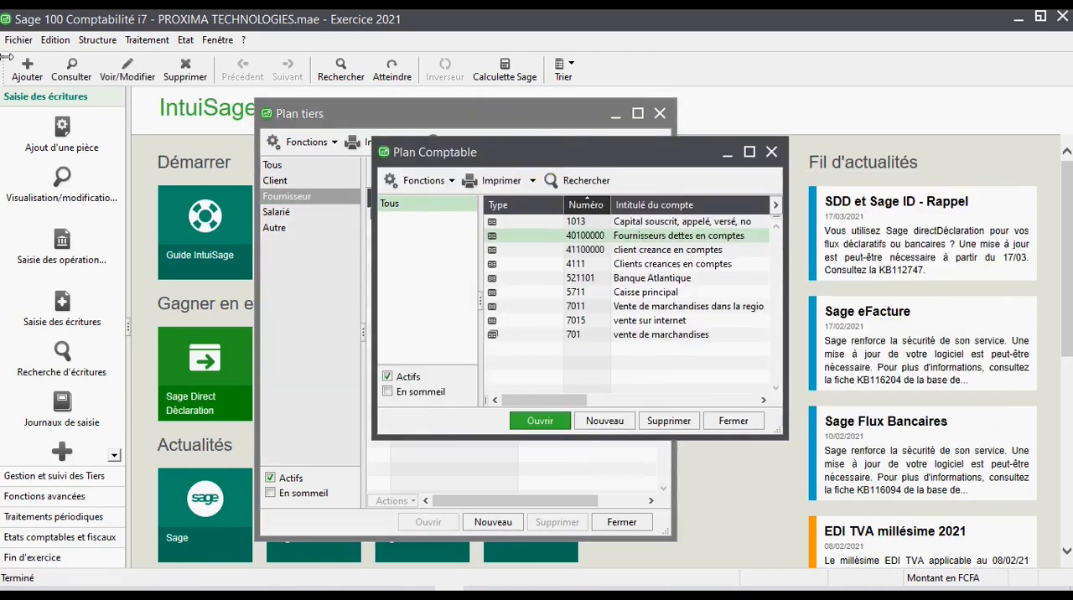
- Open the company's third-party settings and examine the account assigned to the Fournisseurs collective entry for suppliers
click(17, 39)
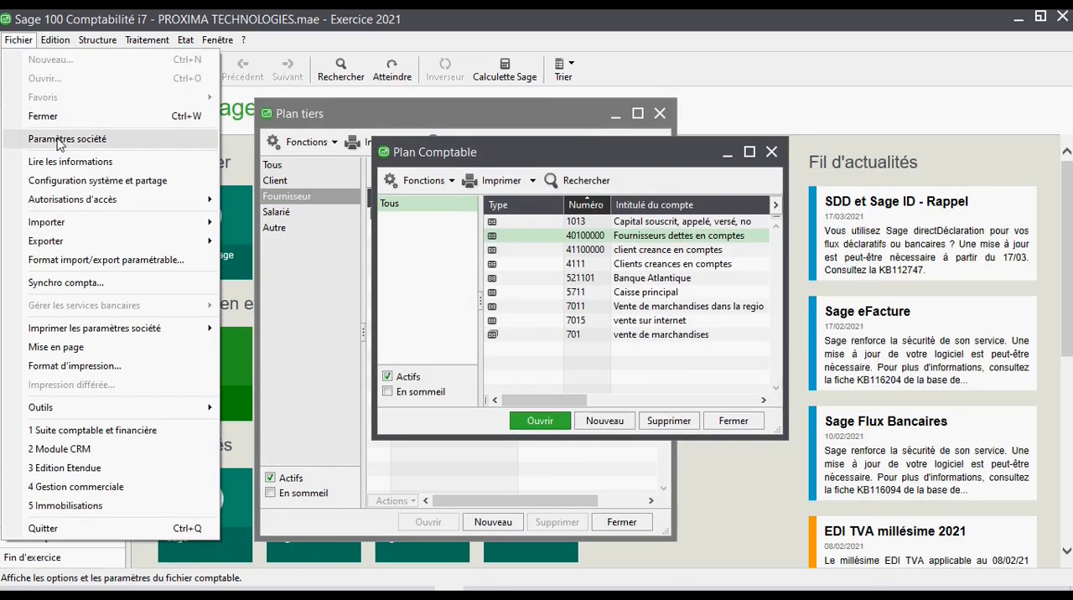
click(58, 140)
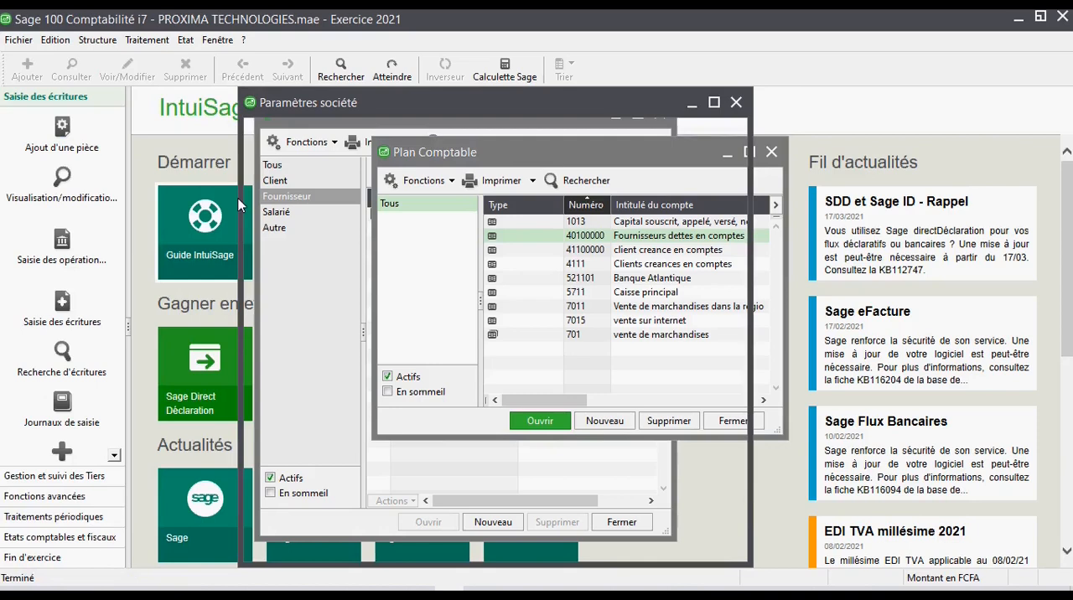
click(389, 256)
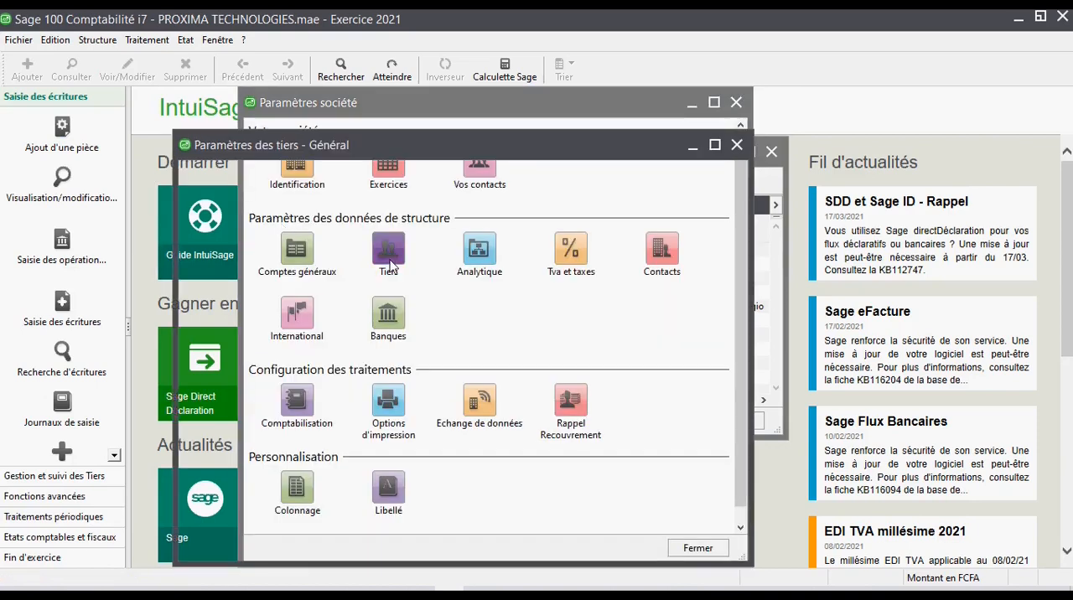
click(208, 279)
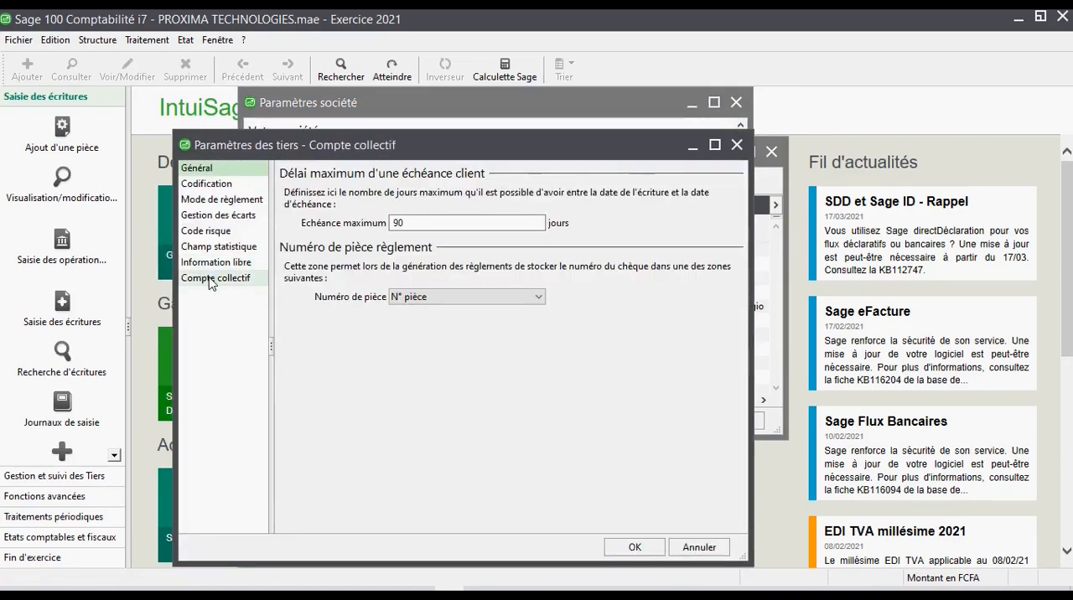
click(204, 490)
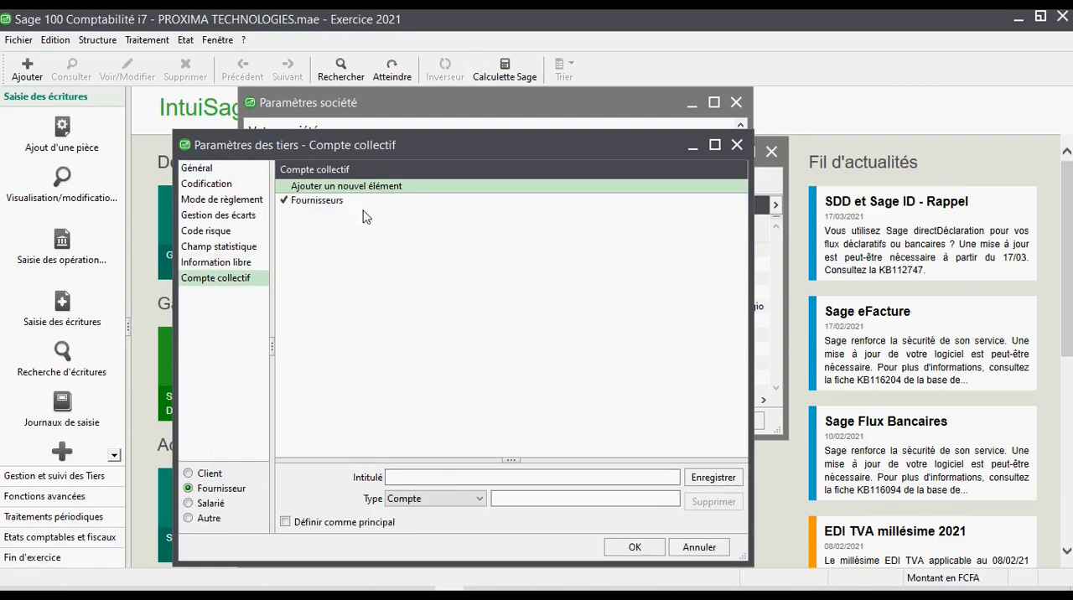
click(352, 202)
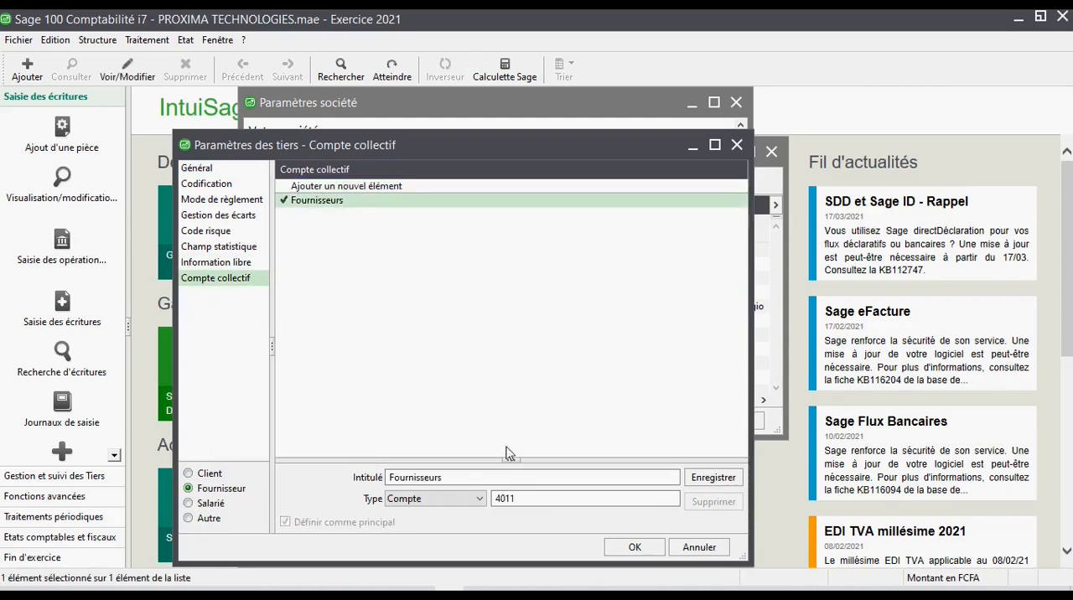
click(521, 498)
drag(525, 499, 490, 498)
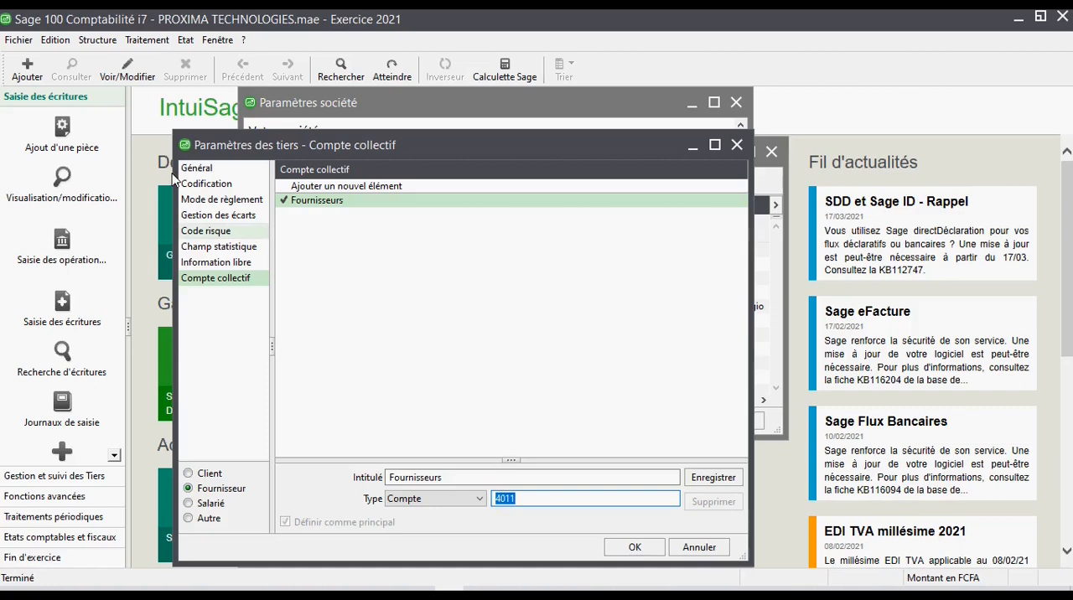
- Compare the supplier collective account with the chart of accounts, and close the chart and the company settings
click(99, 40)
click(117, 59)
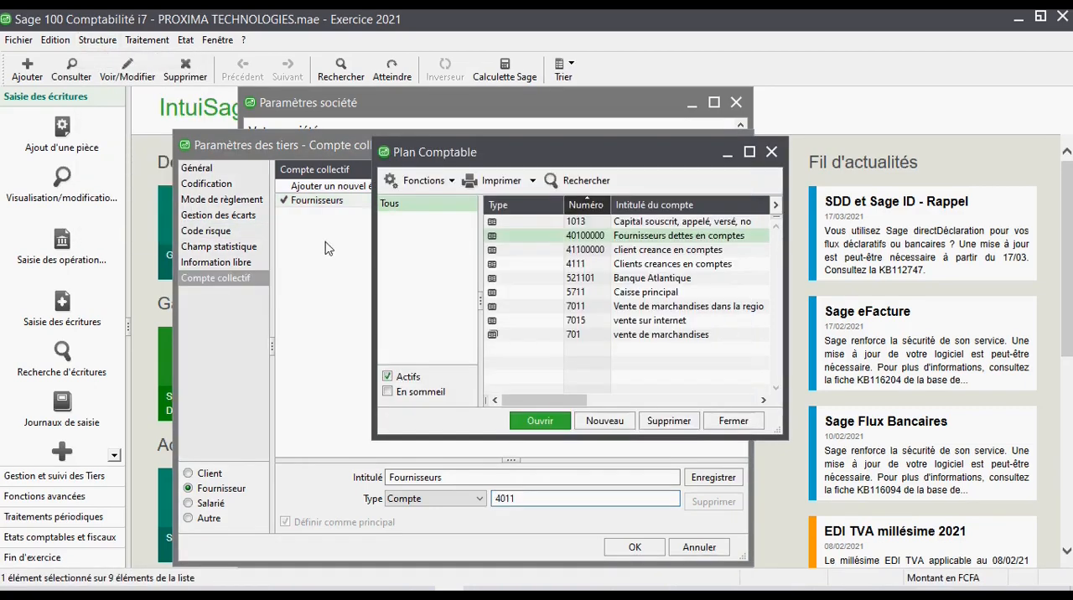
click(772, 152)
click(739, 146)
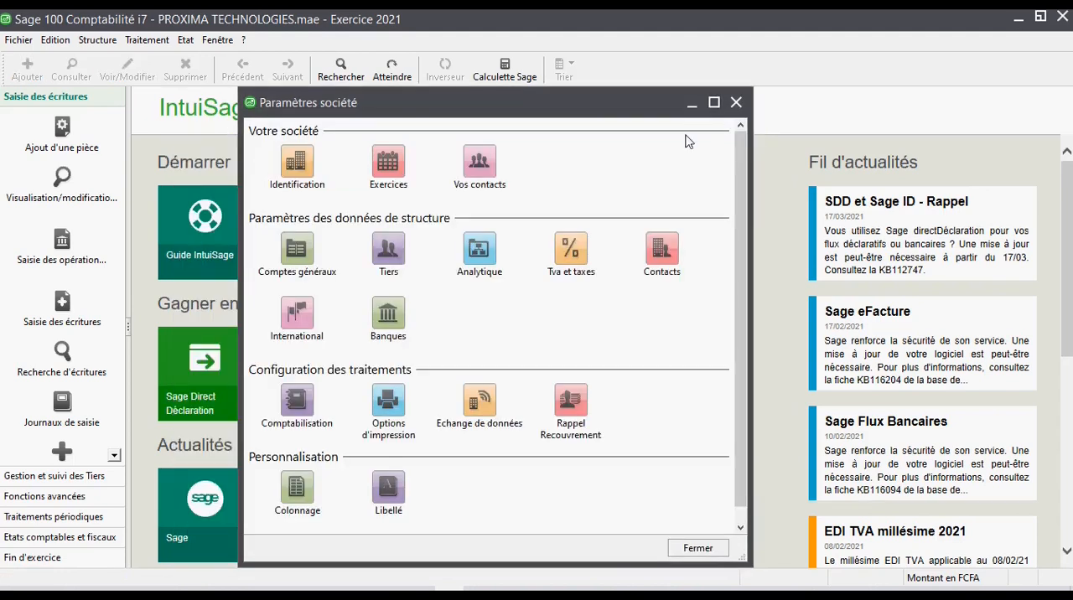
click(736, 102)
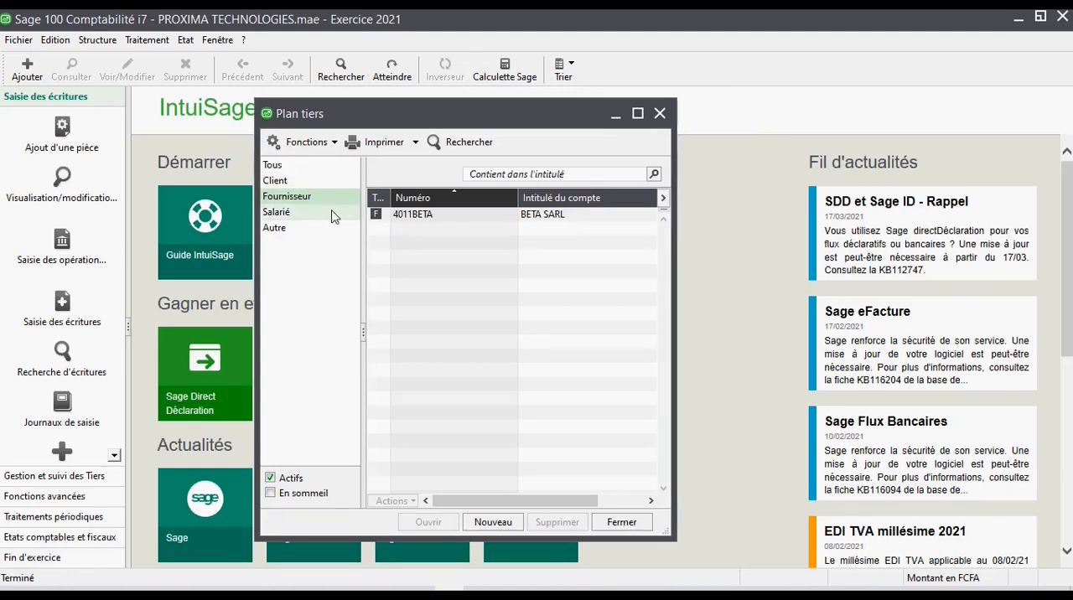
- Open the BETA SARL supplier record and check its collective account against the chart of accounts
click(439, 216)
double_click(438, 218)
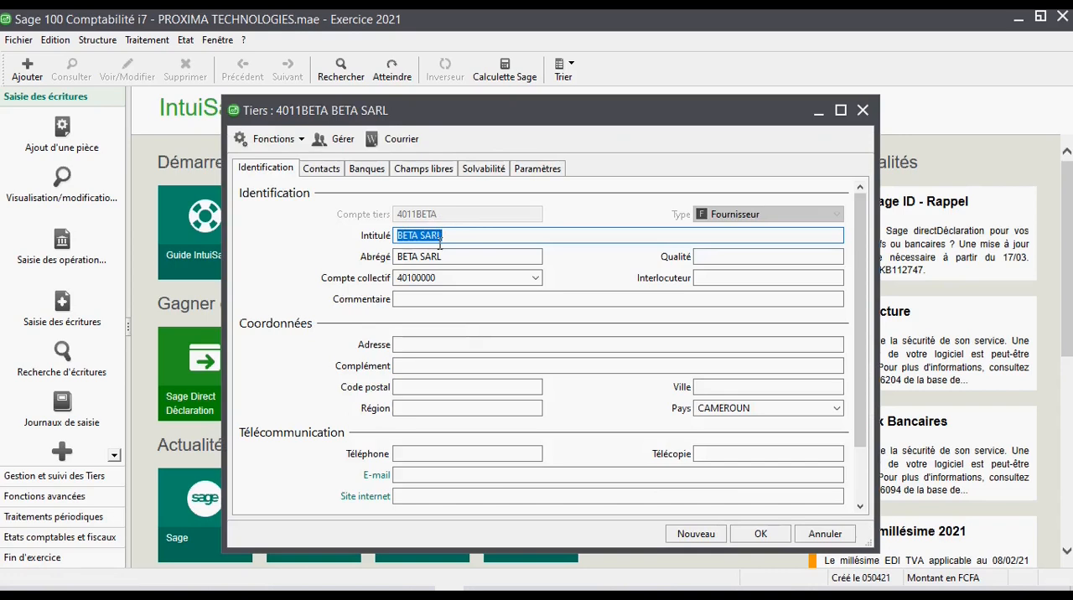
click(444, 277)
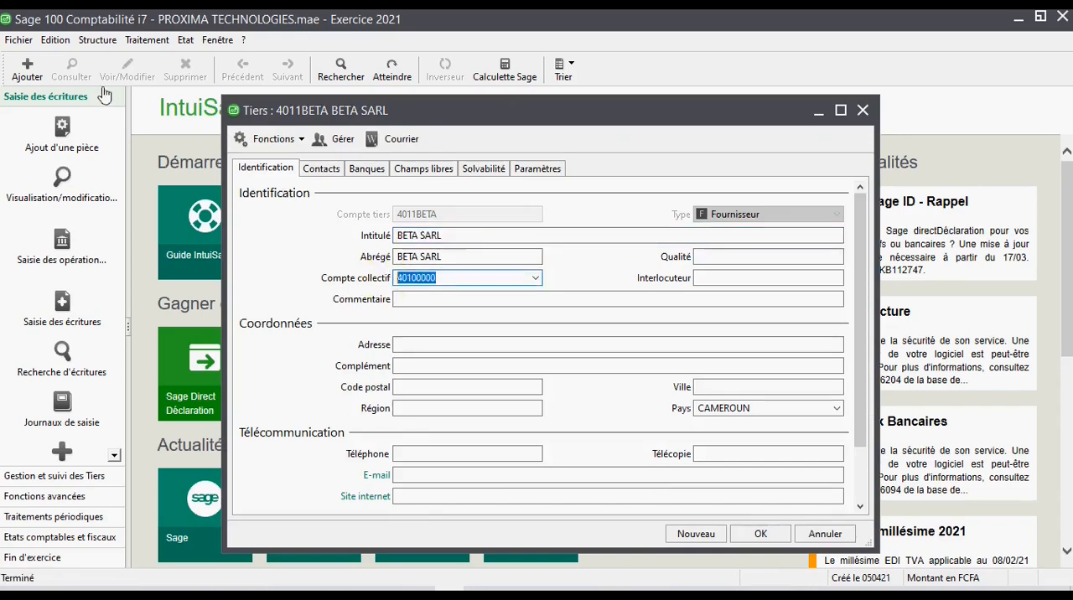
click(93, 45)
click(479, 281)
drag(479, 280, 354, 274)
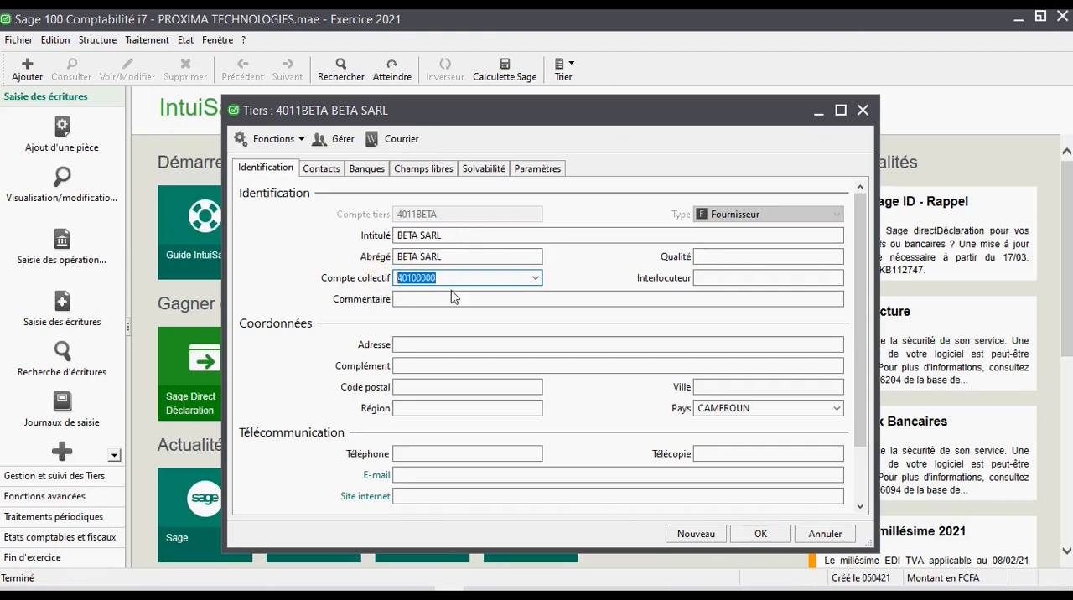
drag(455, 283, 360, 285)
click(97, 40)
click(125, 68)
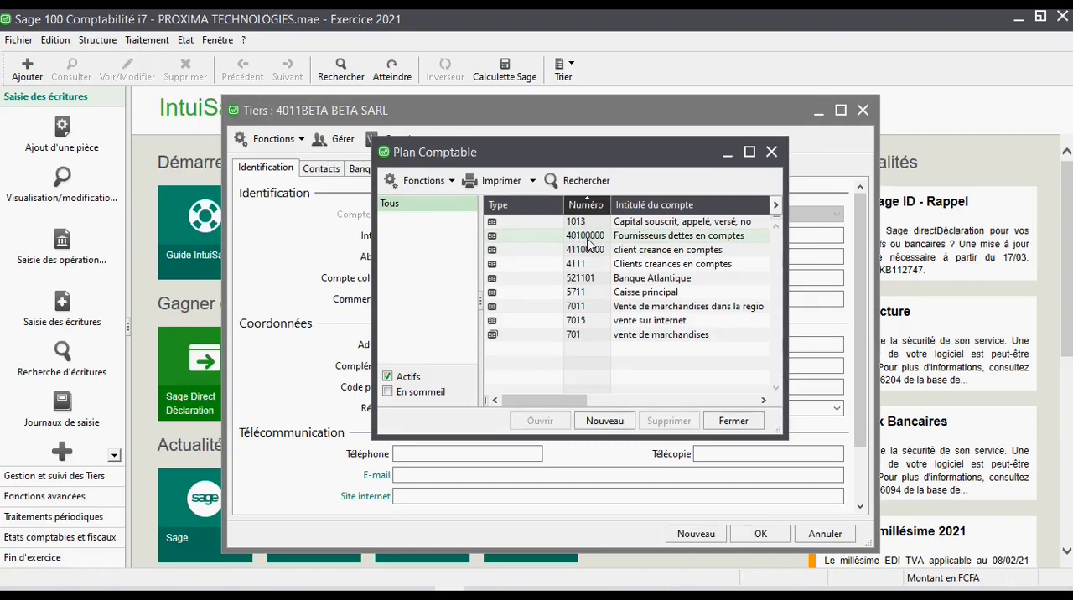
click(772, 152)
- Set BETA SARL's collective account to 4011 and validate the record
key(BackSpace)
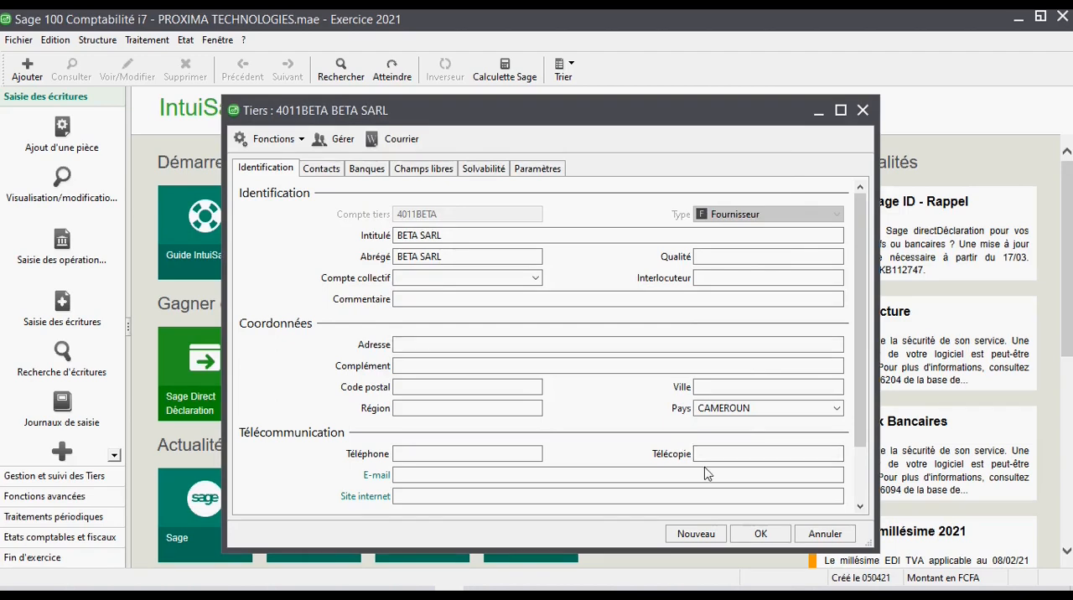
text(41)
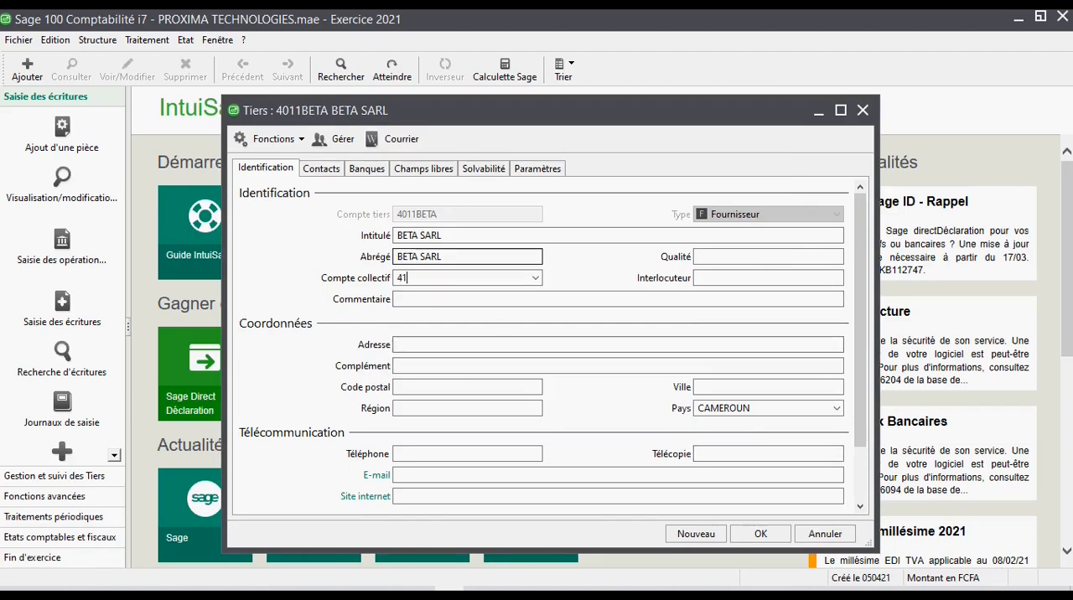
key(BackSpace)
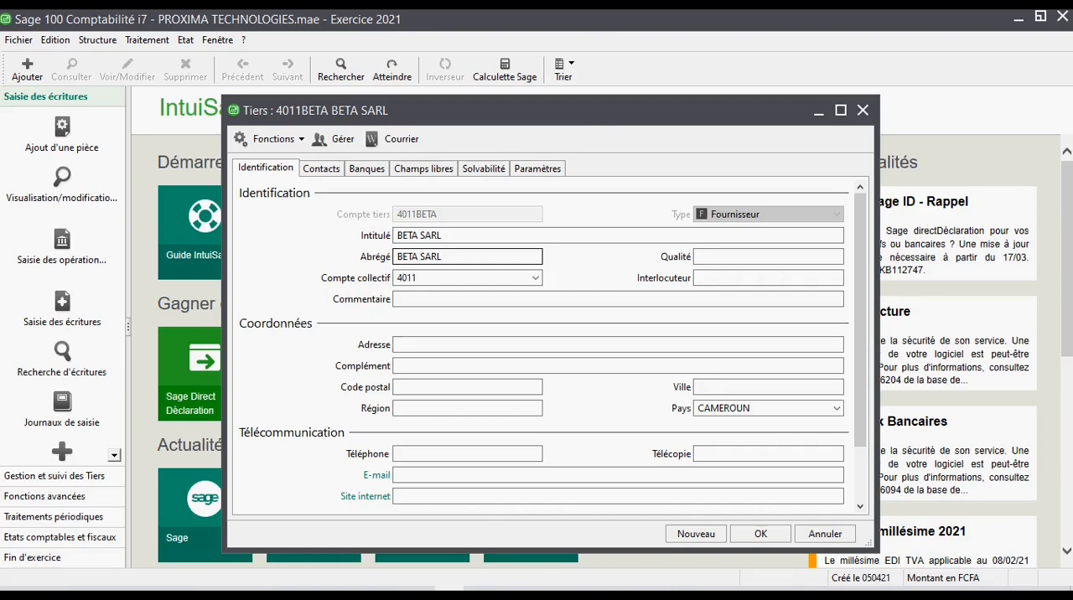
drag(417, 279, 402, 280)
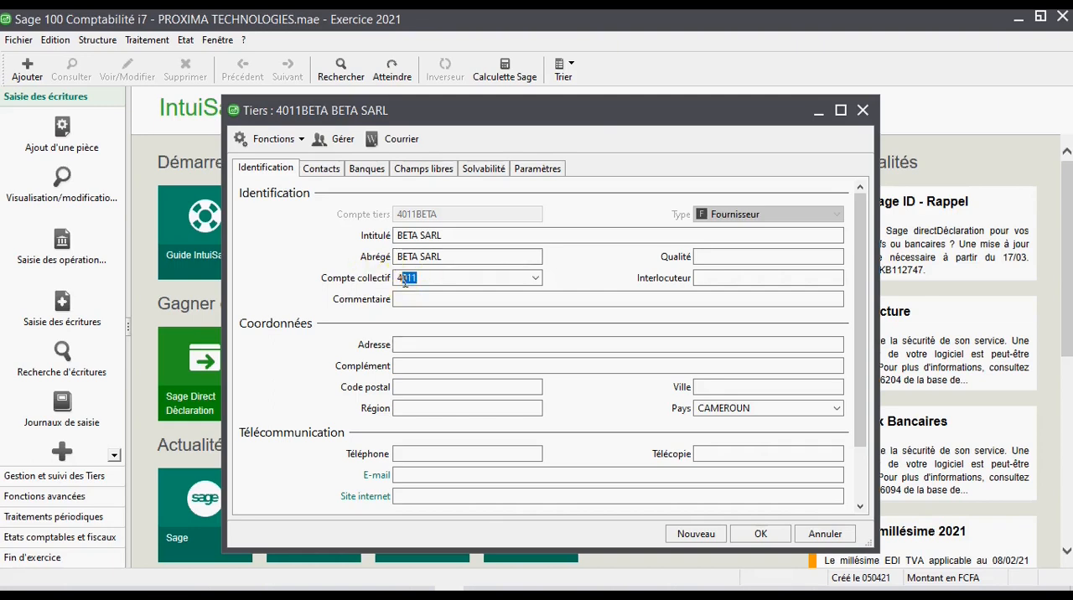
key(BackSpace)
key(BackSpace)
click(761, 541)
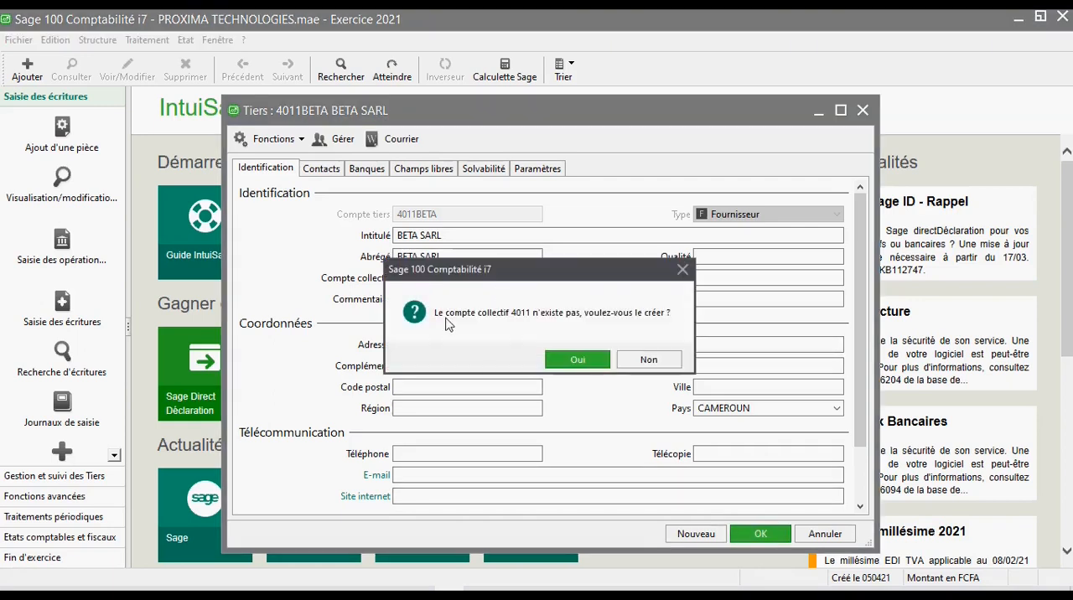
- Accept the creation of the missing collective account 4011
click(545, 300)
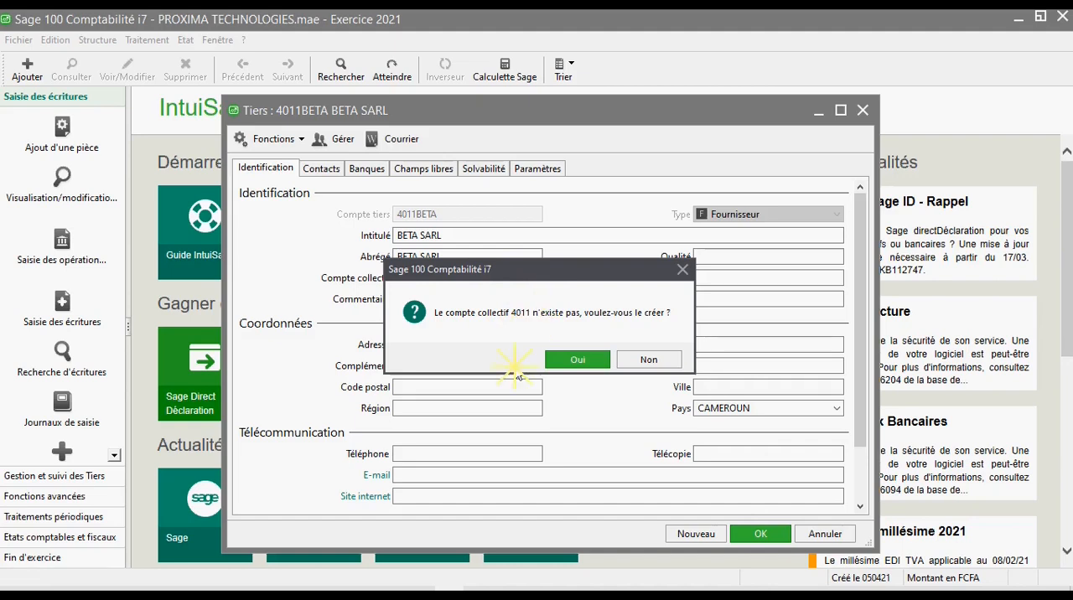
drag(537, 270, 579, 263)
click(100, 40)
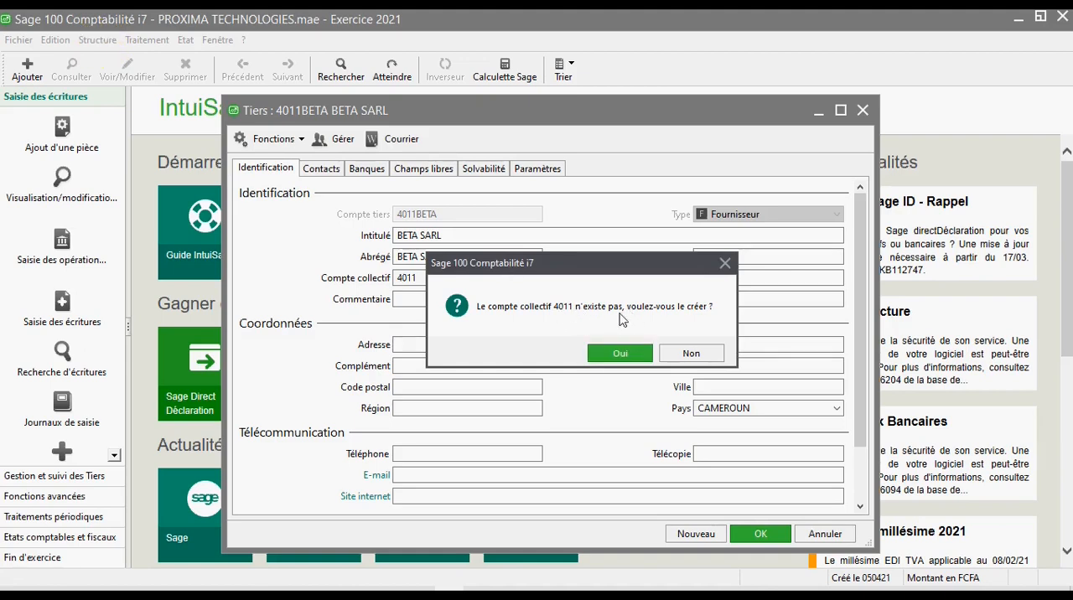
click(619, 353)
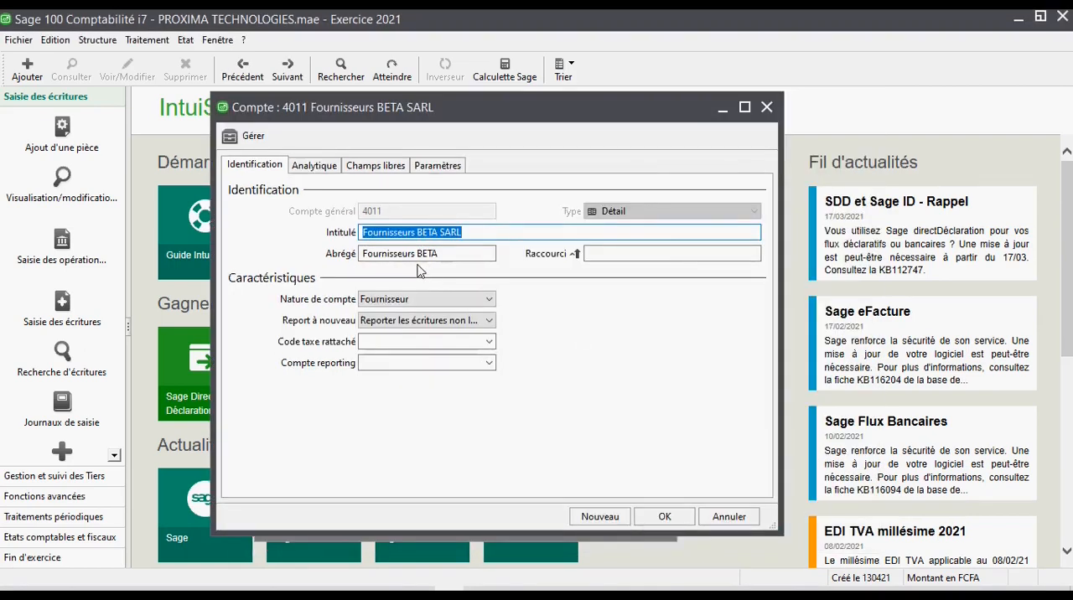
- Change the title of account 4011 to "Fournisseurs dettes en comptes"
mouse_move(283, 115)
mouse_down()
mouse_move(327, 117)
mouse_move(284, 116)
mouse_up()
click(217, 39)
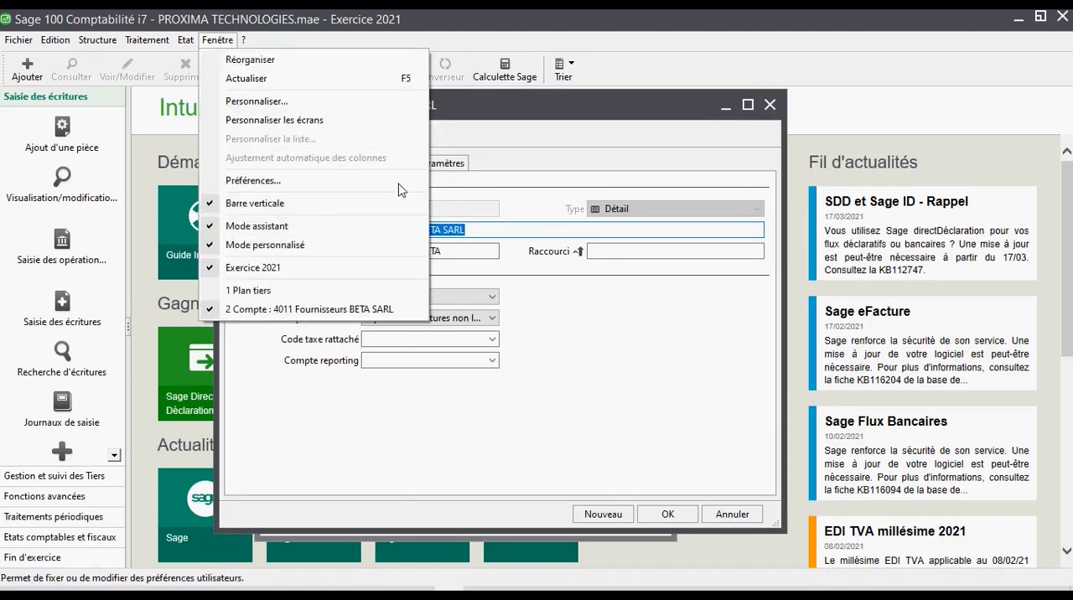
click(518, 122)
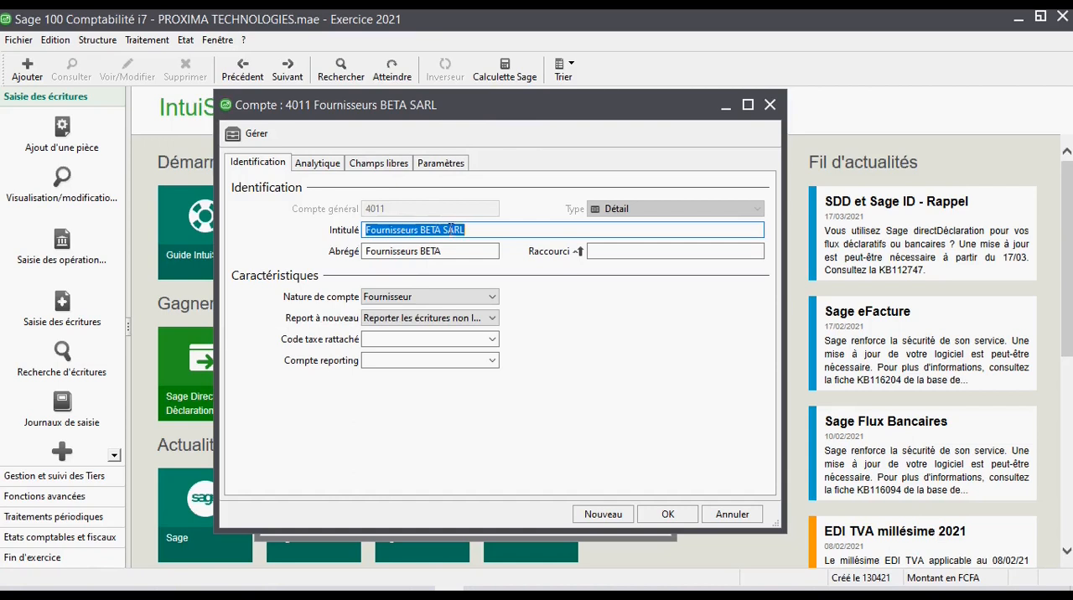
drag(466, 231, 419, 229)
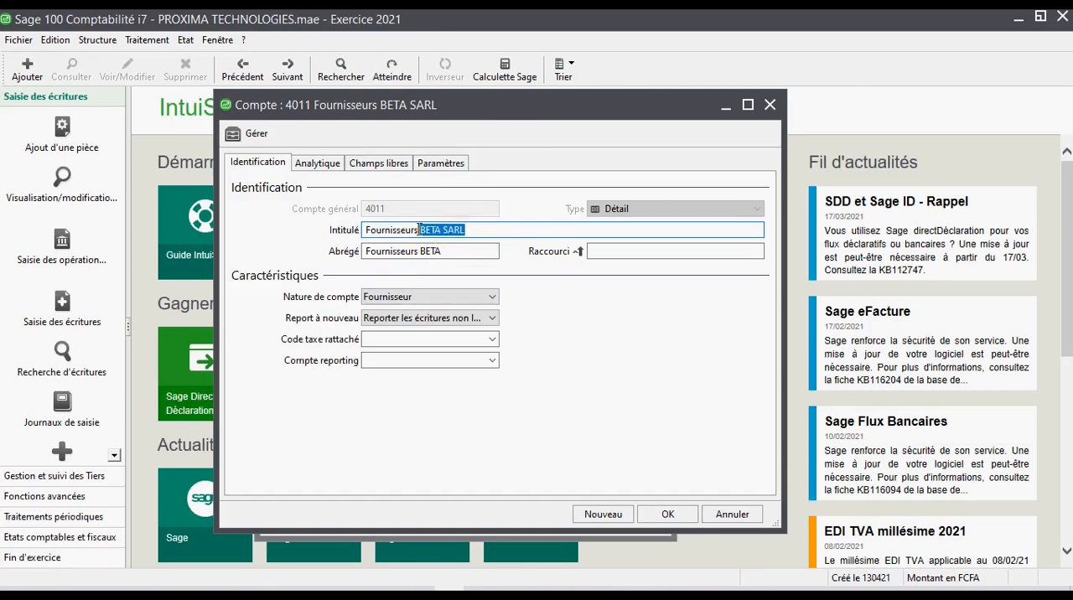
key(BackSpace)
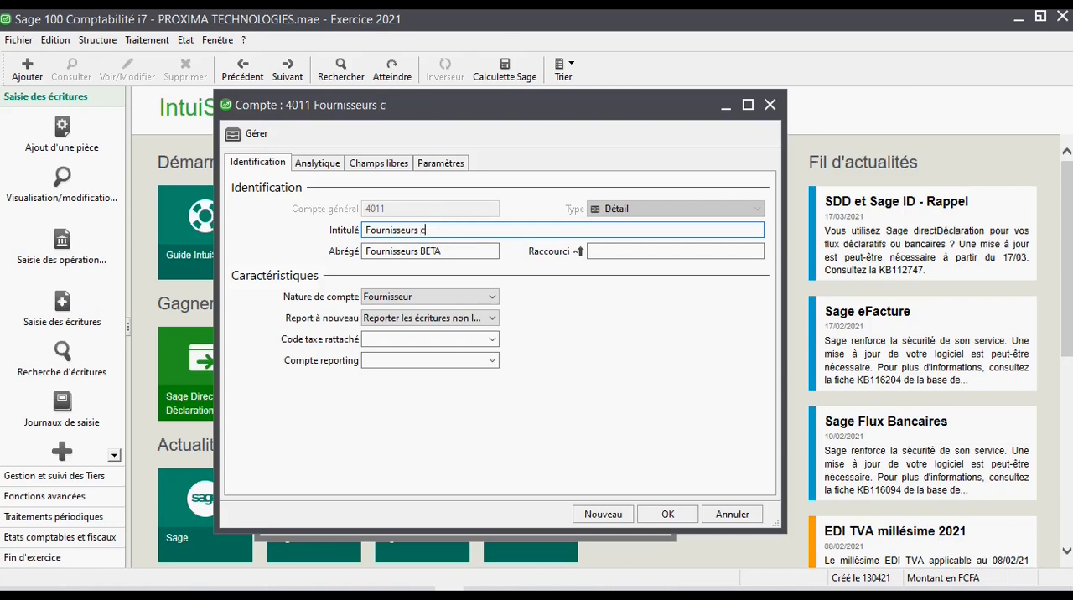
key(BackSpace)
key(BackSpace)
key(BackSpace)
key(BackSpace)
key(BackSpace)
key(BackSpace)
text(mptes)
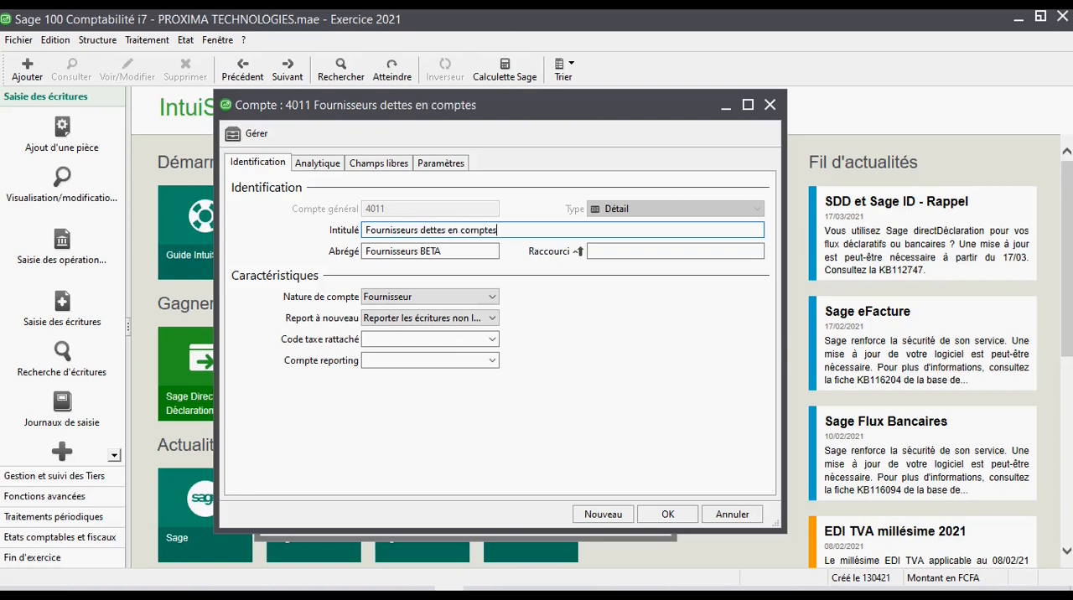
- Shorten the abbreviated name of account 4011 to "Fournisseurs" and save the account
click(442, 251)
drag(442, 251, 419, 251)
key(BackSpace)
key(Tab)
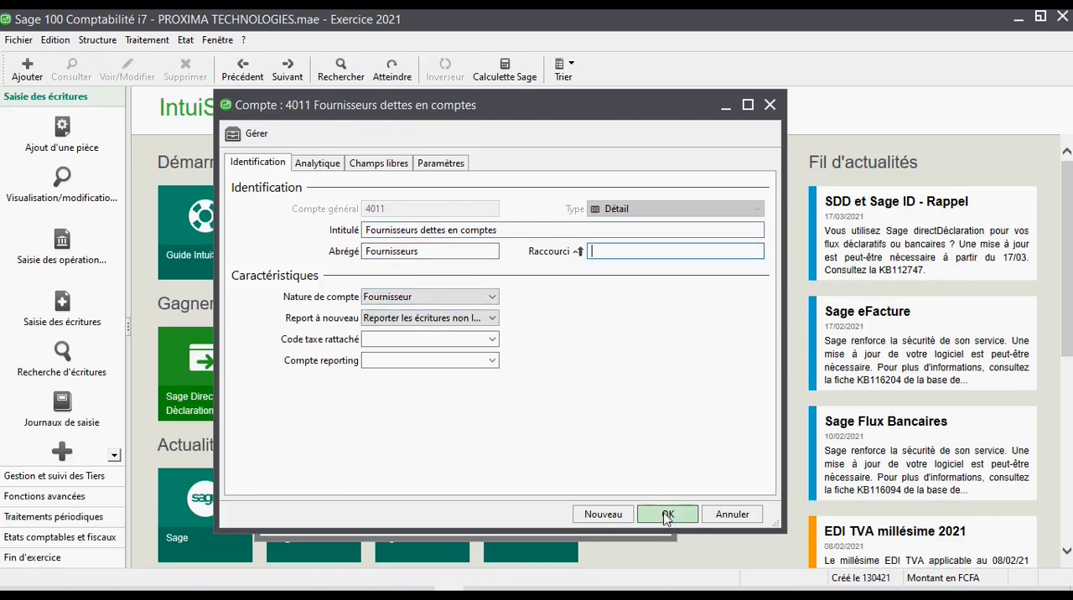
click(667, 515)
- Reopen the BETA SARL supplier record, check its collective account and validate the record
click(432, 216)
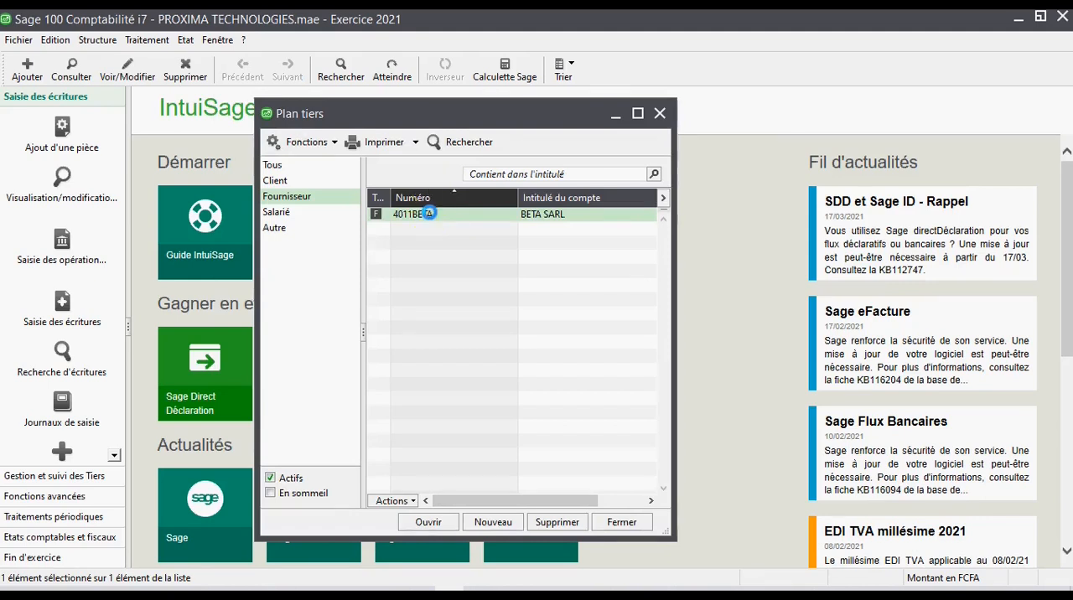
drag(425, 277, 382, 322)
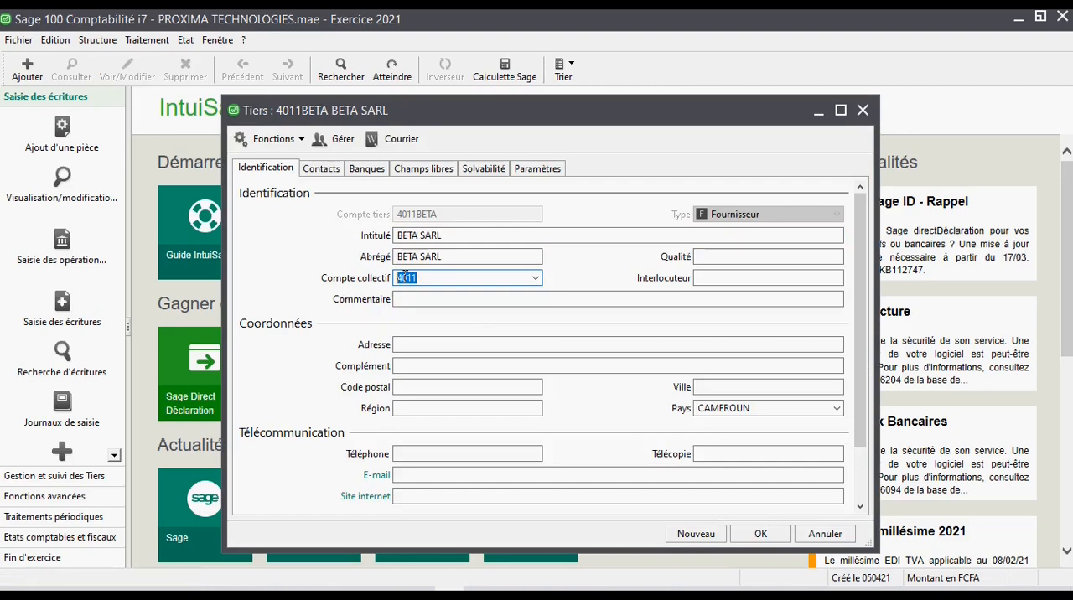
click(758, 534)
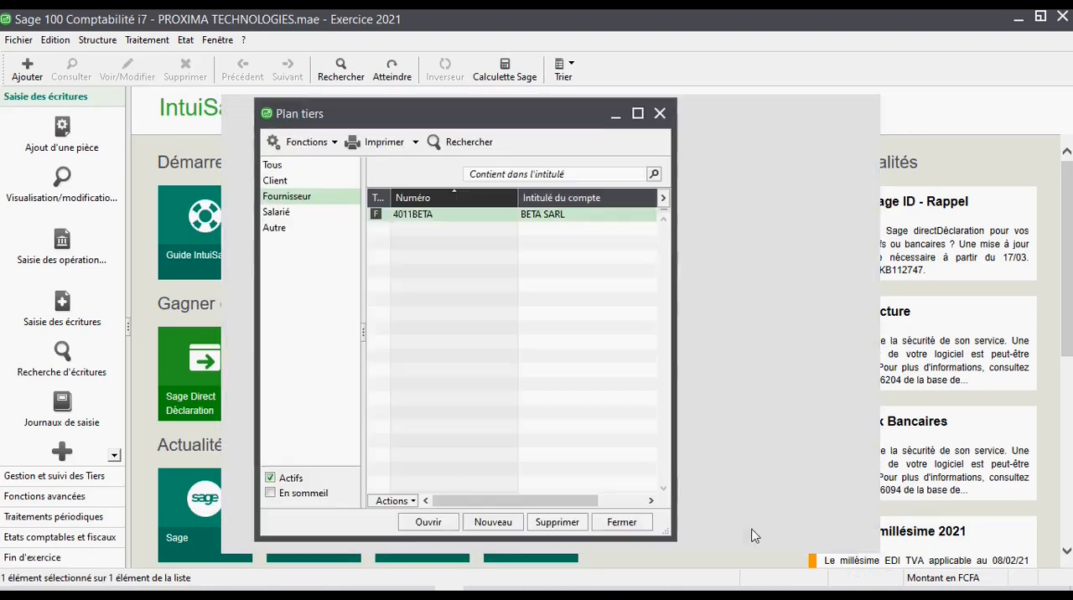
- Start a new supplier record with the third-party account code 4011ZALLO
click(492, 519)
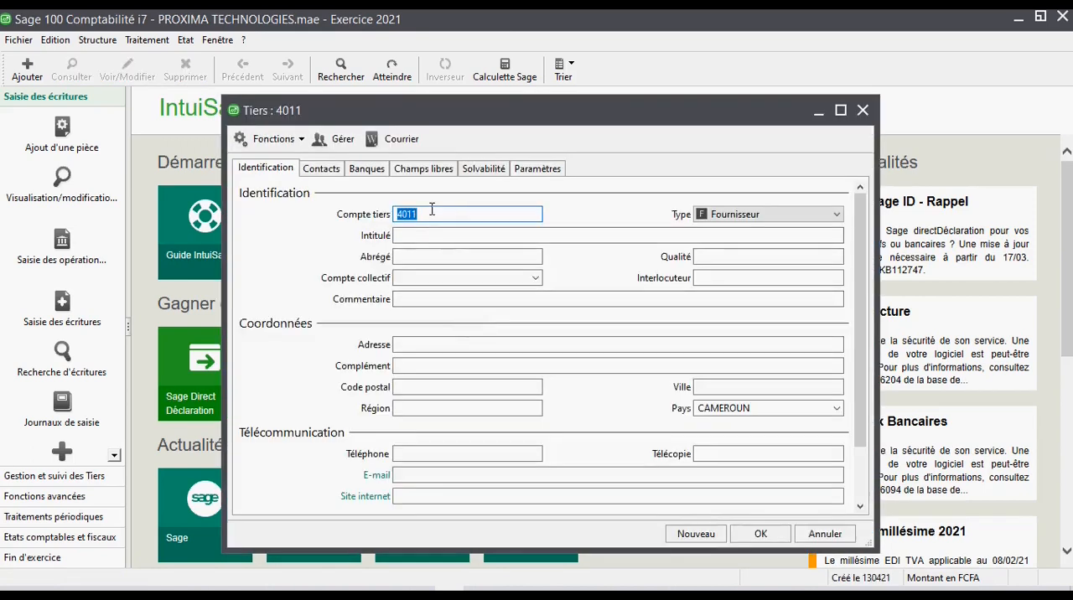
click(426, 214)
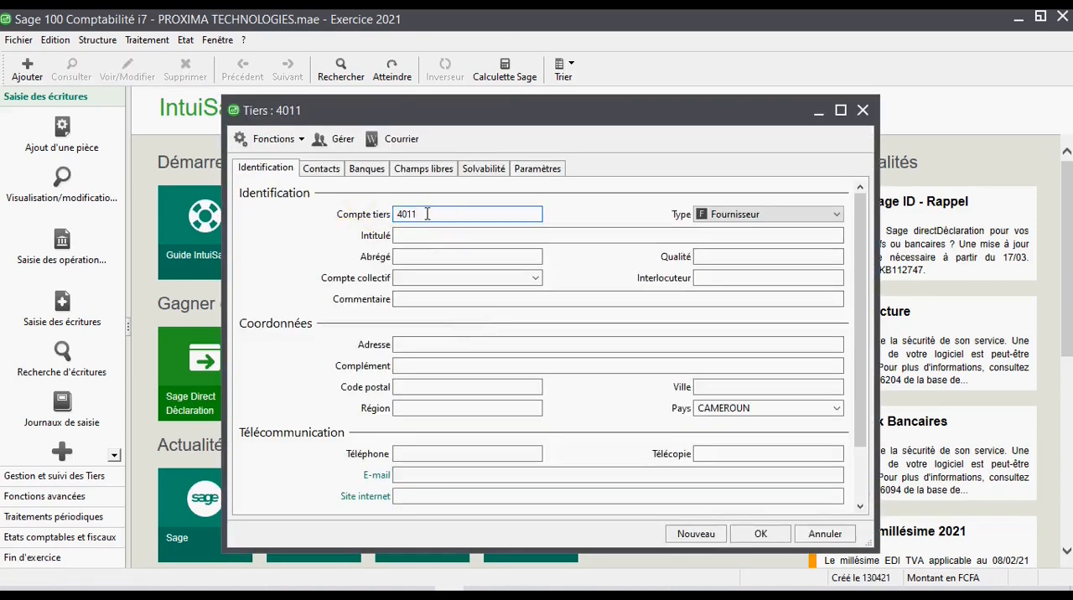
text(ZAL)
key(Tab)
- Enter ZALLO SARL as the new supplier's title and abbreviated name
click(494, 236)
text(SALLO SAR)
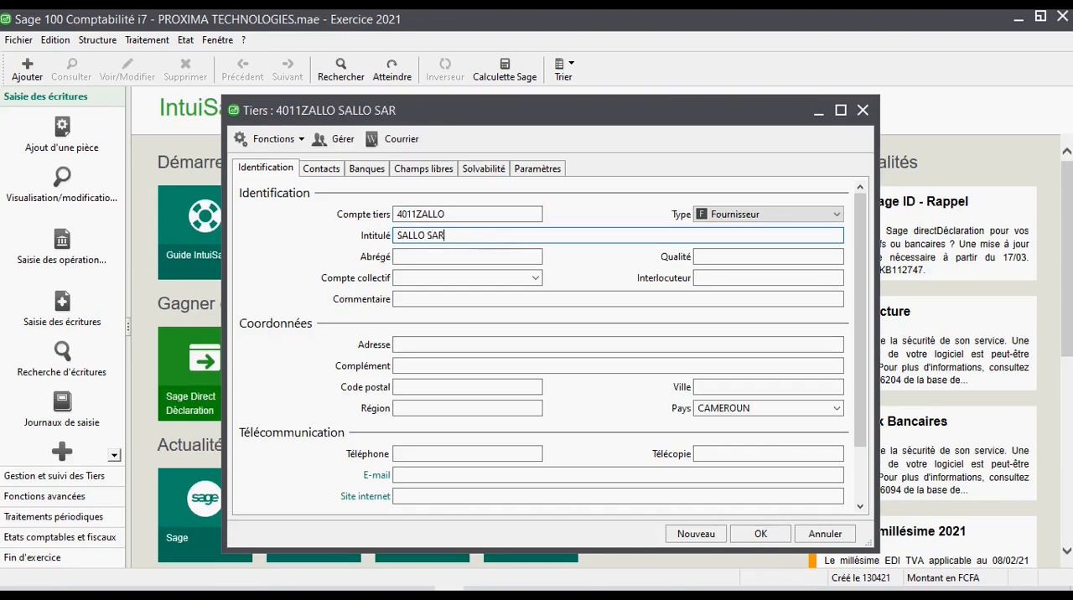
text(L)
click(402, 236)
key(BackSpace)
text(Z)
key(Tab)
key(Tab)
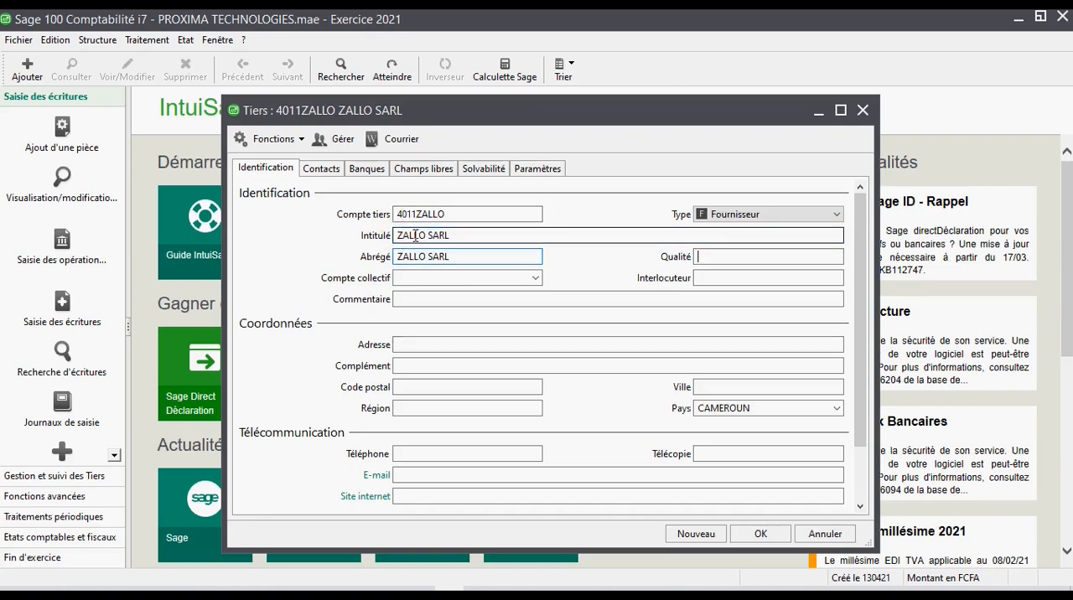
- Set the ZALLO SARL record's type to Fournisseur and accept truncating its third-party account code to 8 characters
click(758, 216)
click(737, 242)
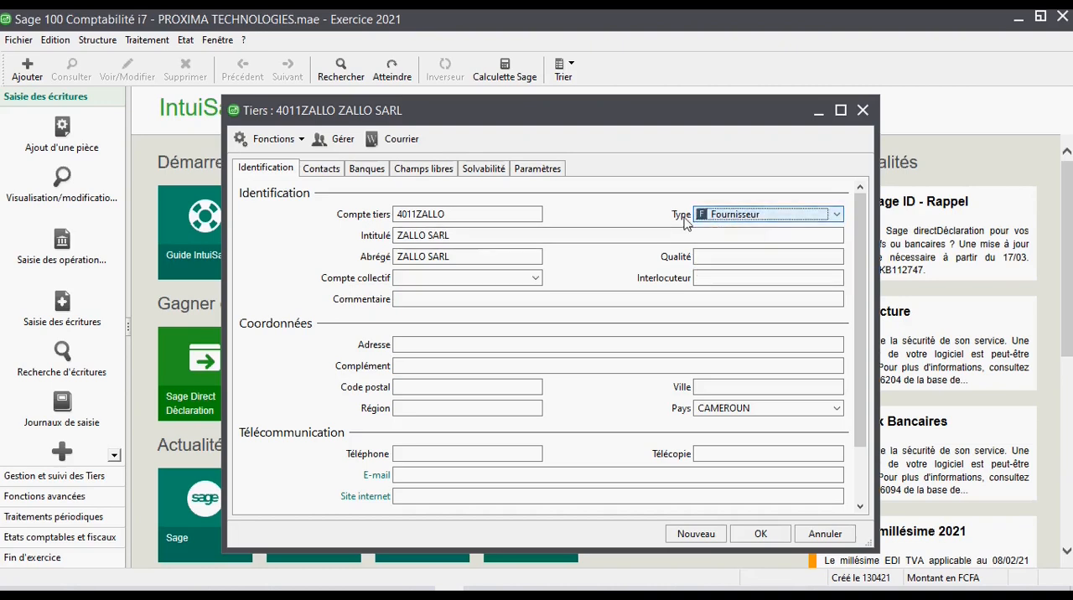
click(433, 173)
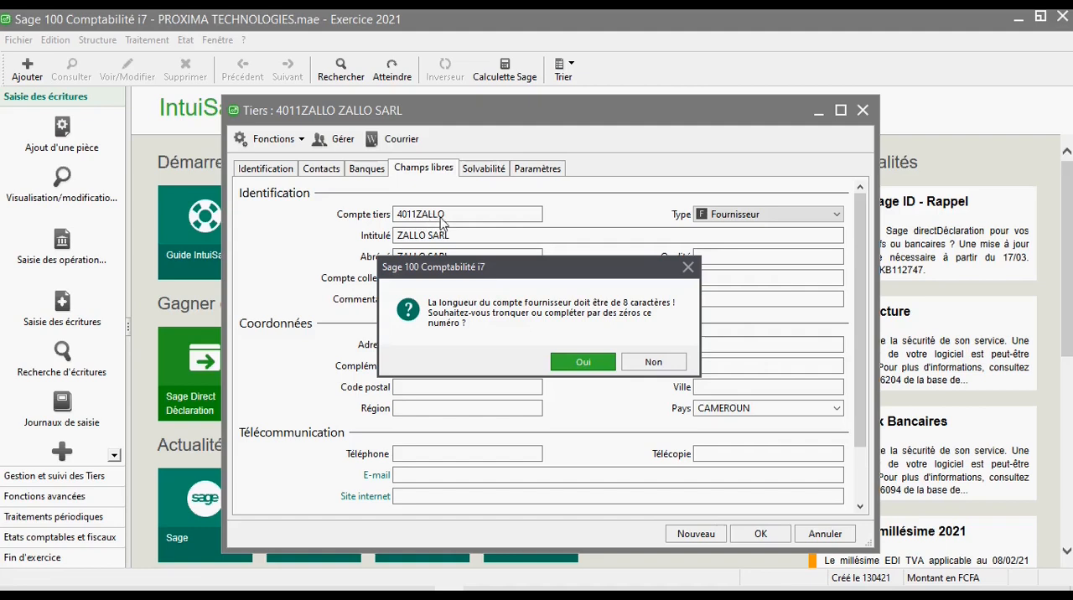
click(591, 362)
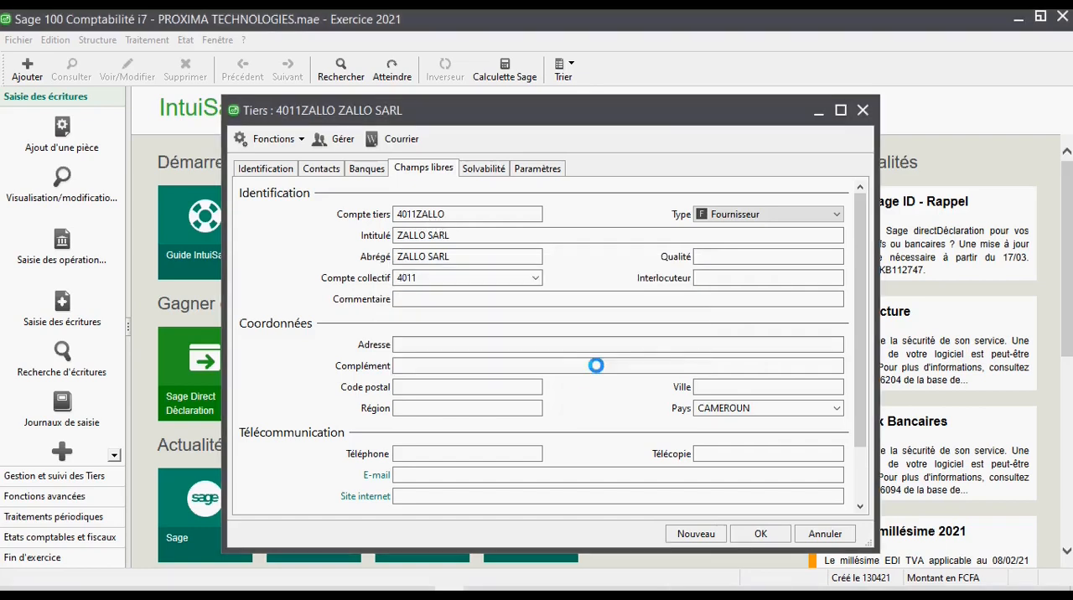
click(262, 167)
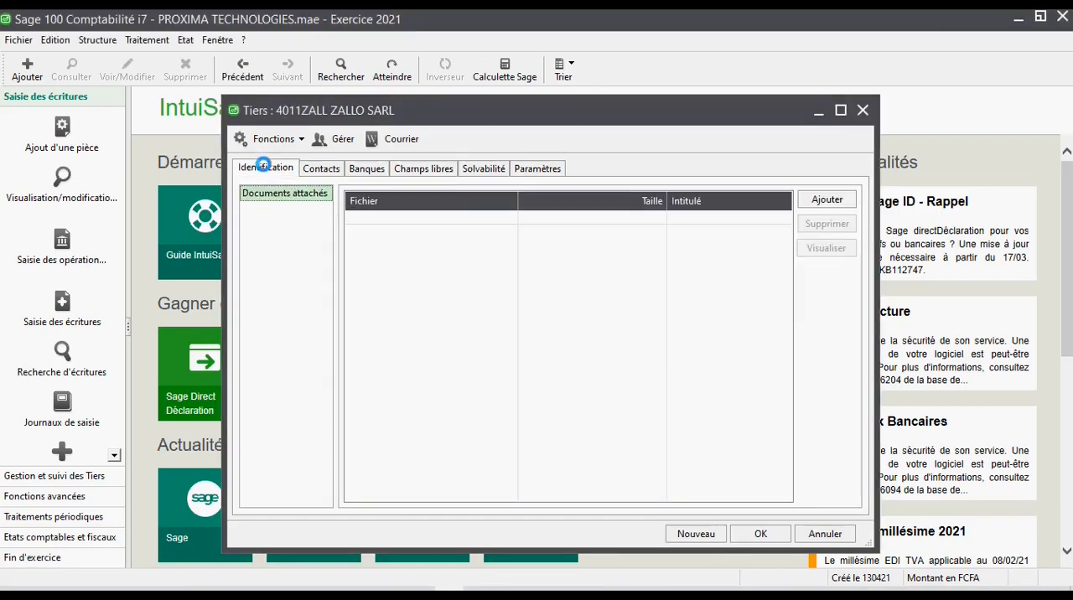
click(441, 232)
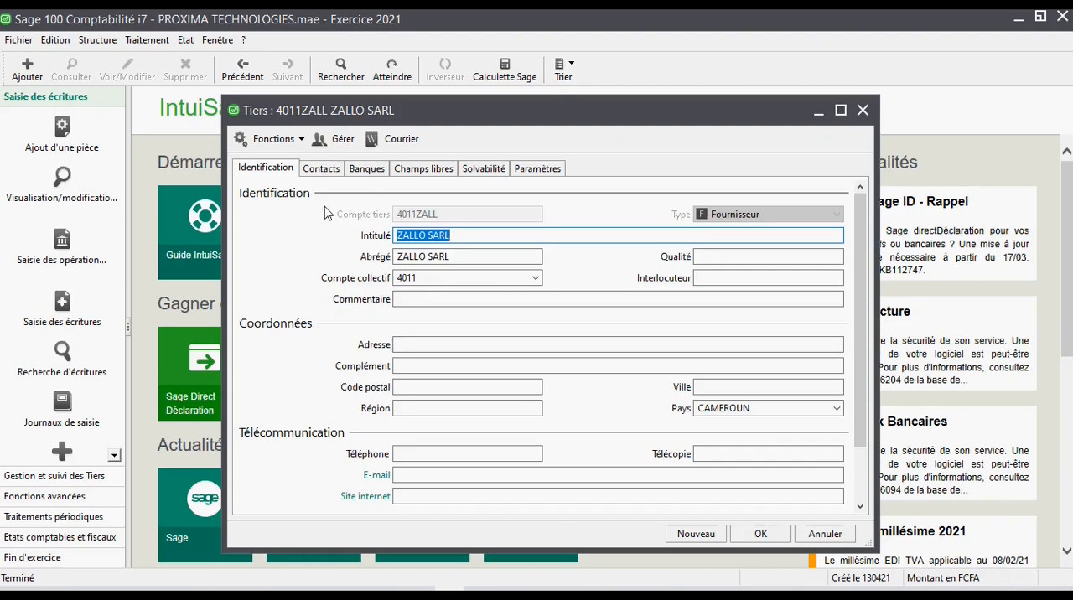
- Check the code length set for Client and Fournisseur in the company's third-party coding settings, and close the settings and supplier record
click(18, 40)
click(34, 138)
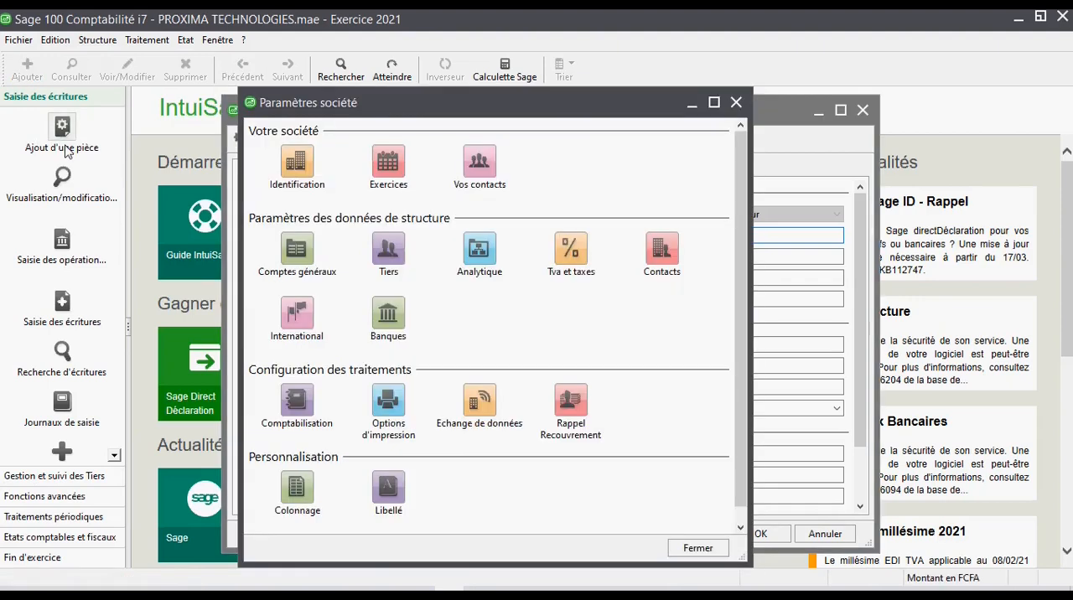
click(386, 250)
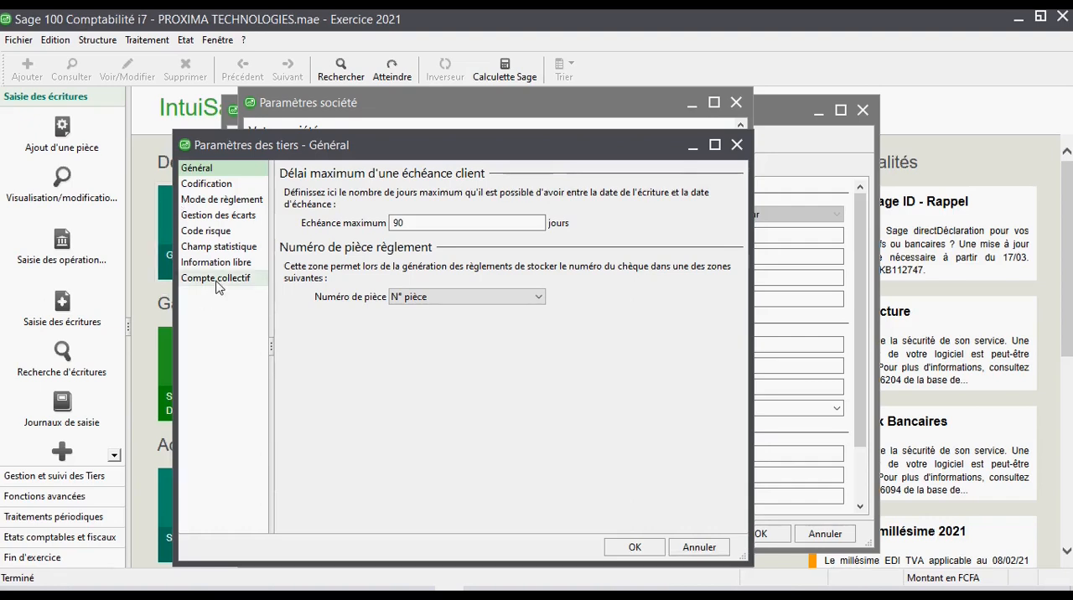
click(220, 184)
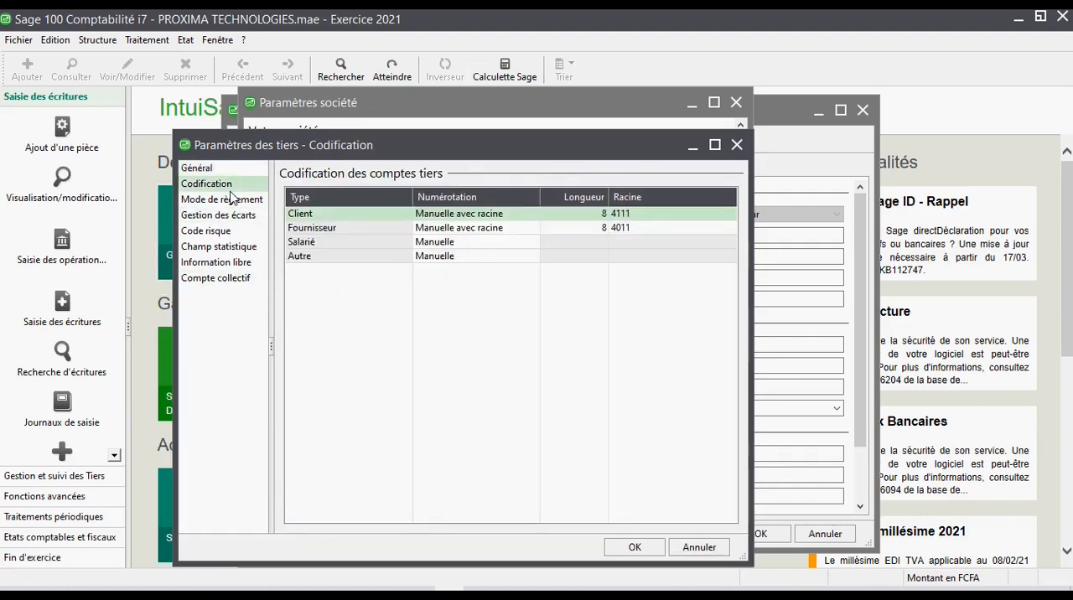
click(599, 215)
click(595, 229)
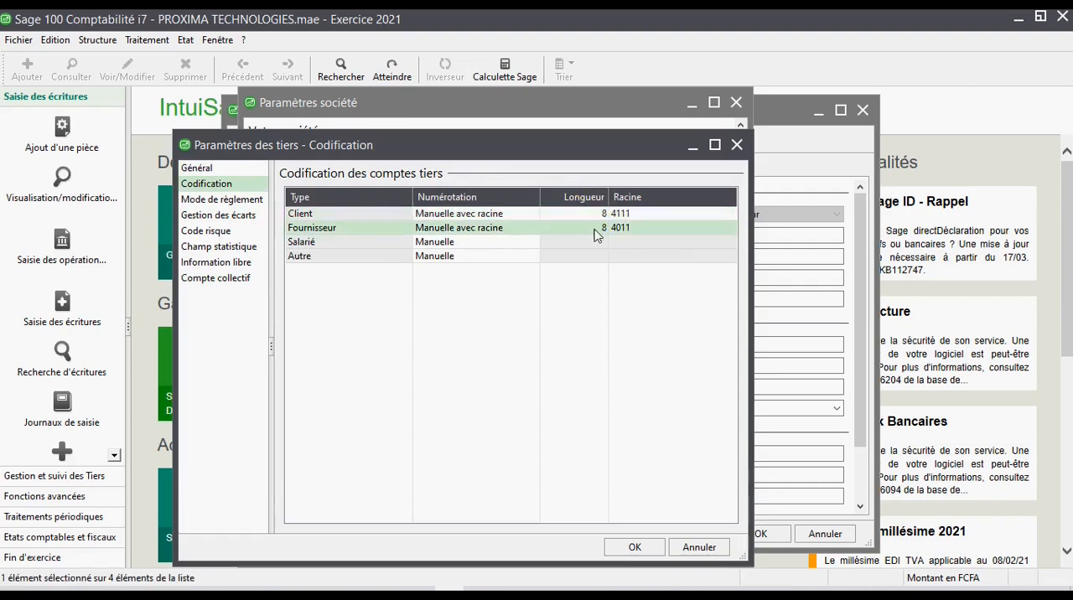
click(600, 214)
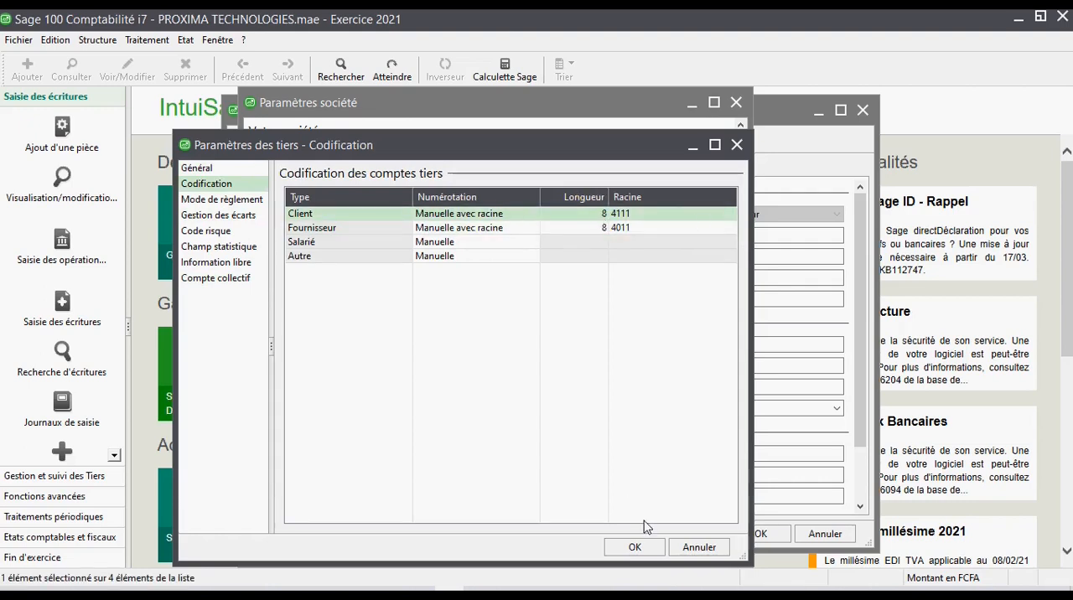
click(641, 547)
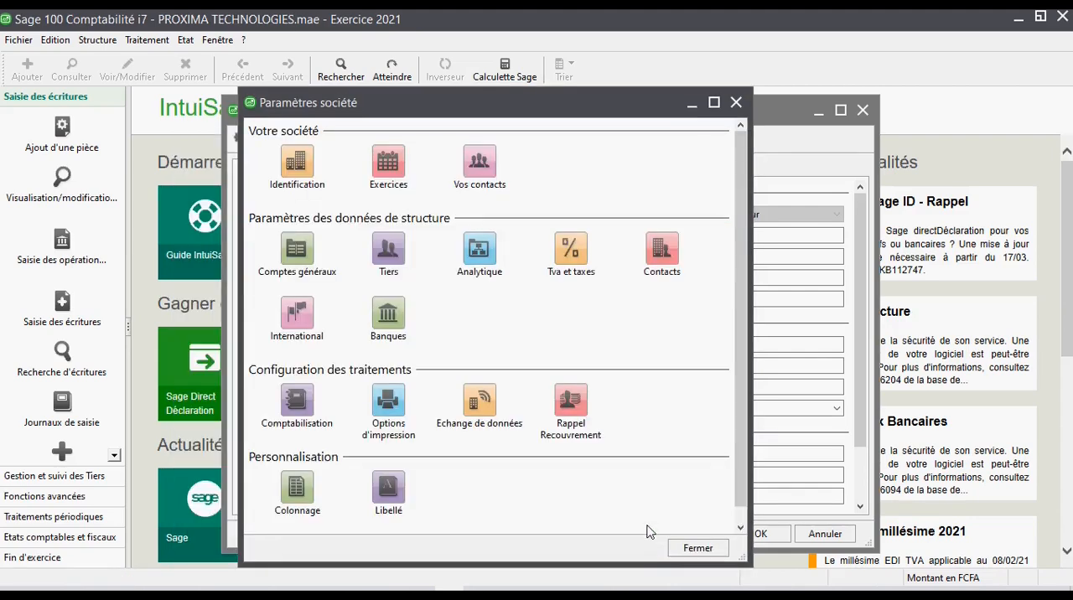
click(736, 102)
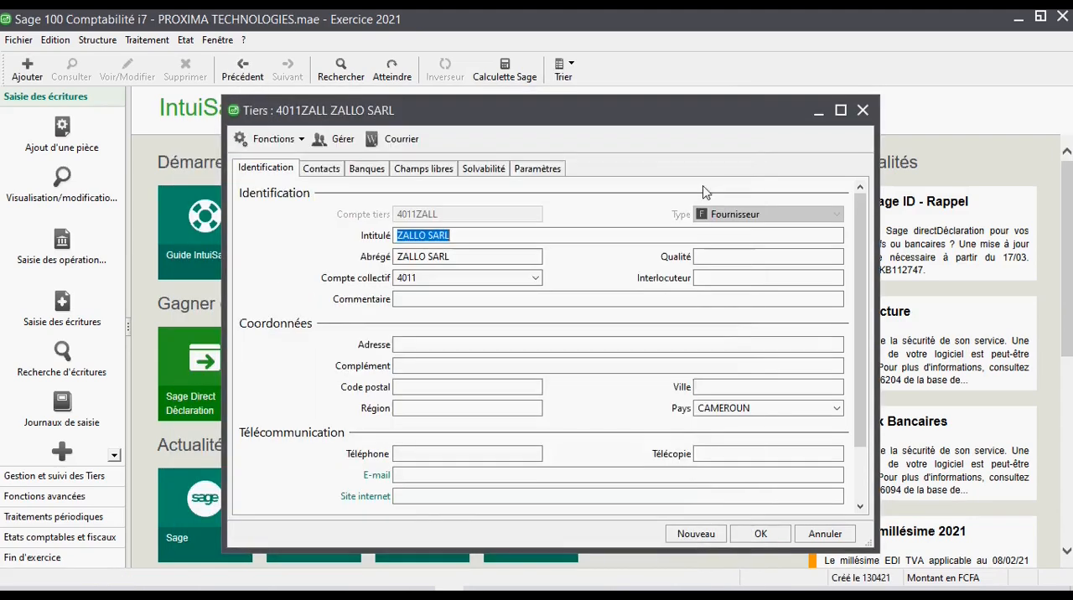
click(861, 110)
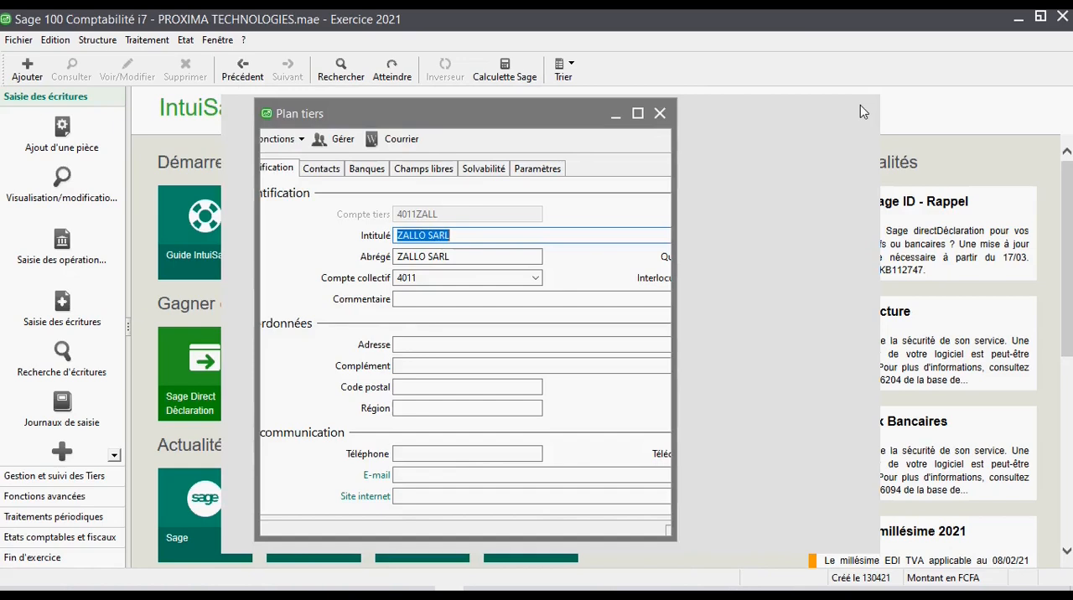
- Delete general account 40100000 from the chart of accounts
click(100, 40)
click(112, 62)
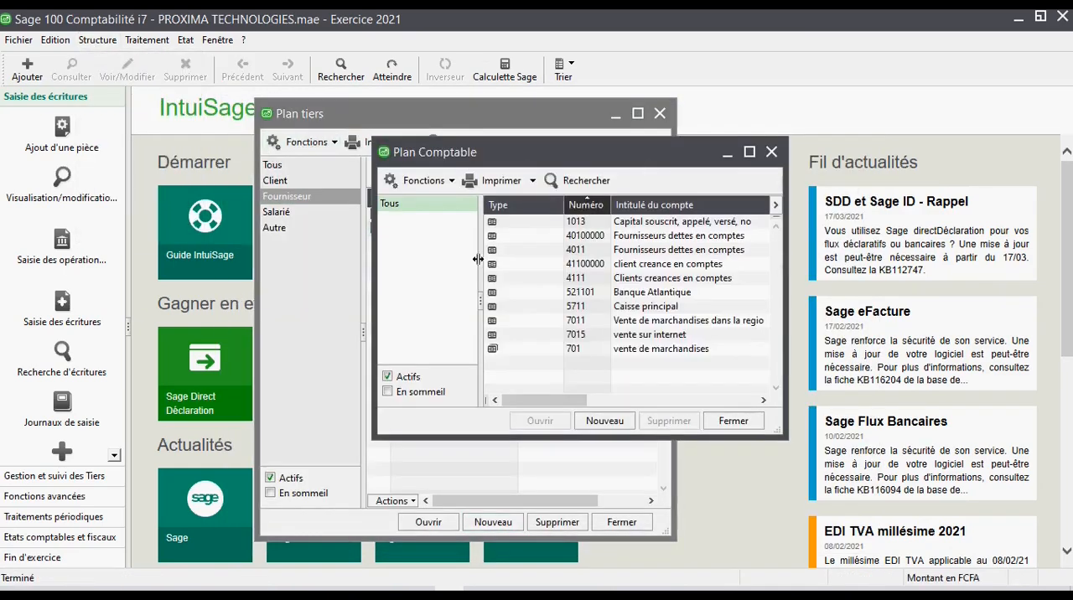
click(611, 238)
right_click(611, 241)
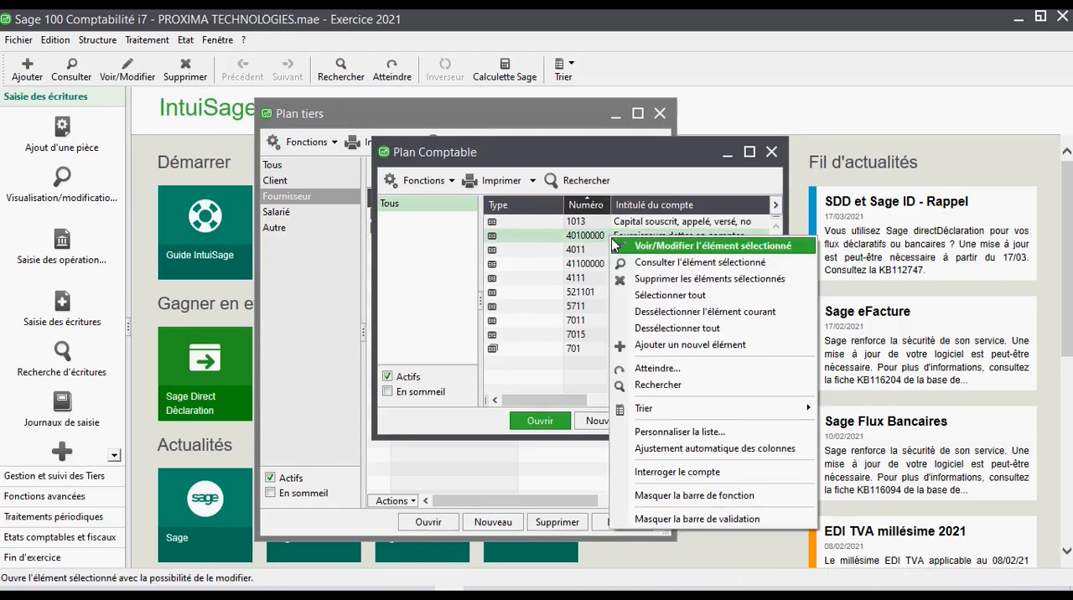
click(631, 278)
click(532, 361)
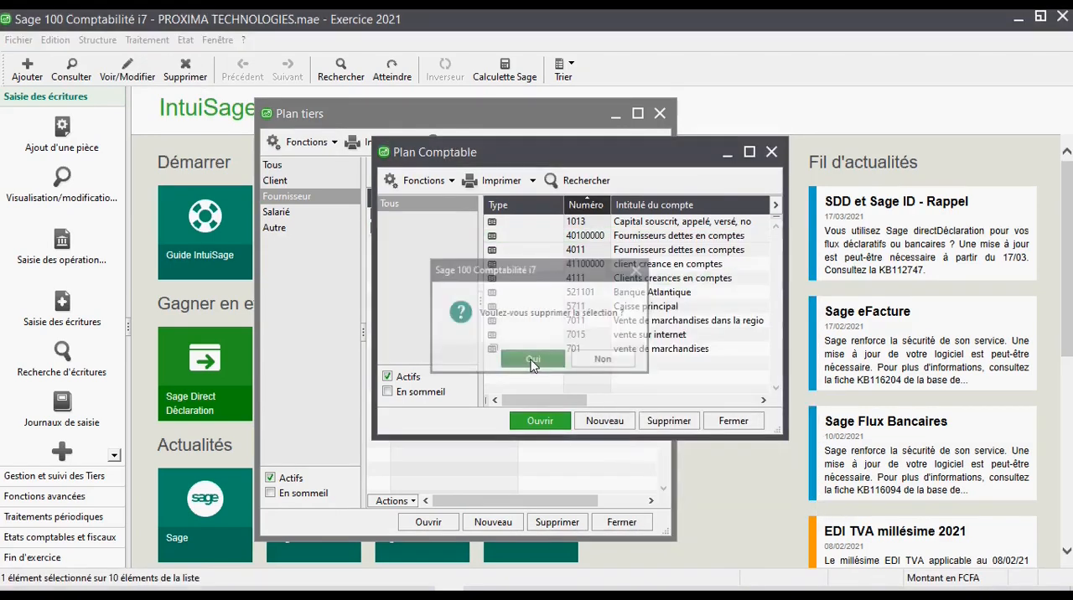
- Delete general account 41100000, client creance en comptes, from the chart of accounts
right_click(615, 249)
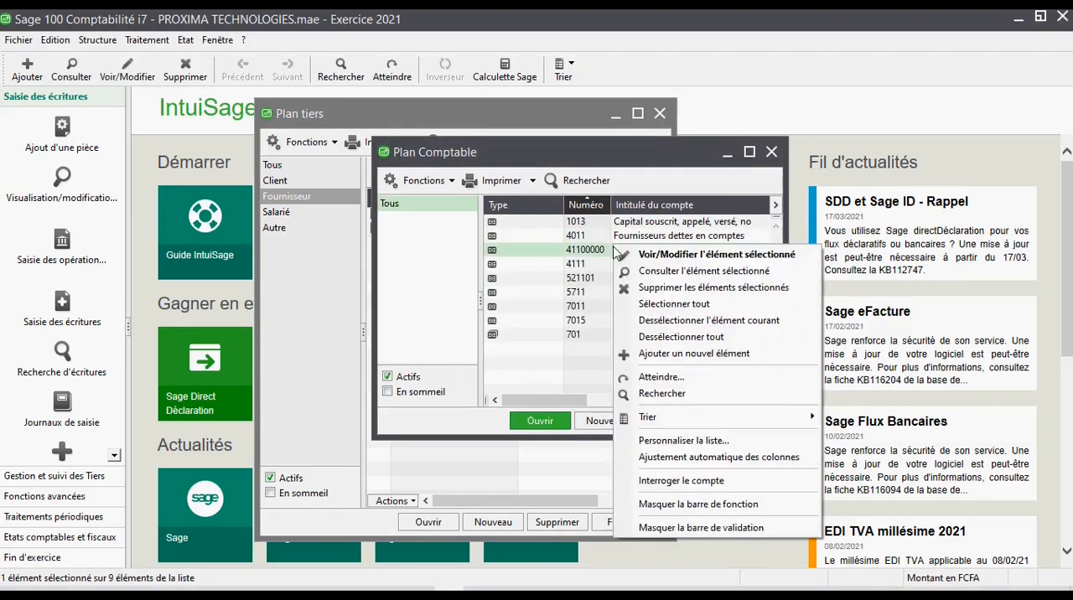
click(662, 287)
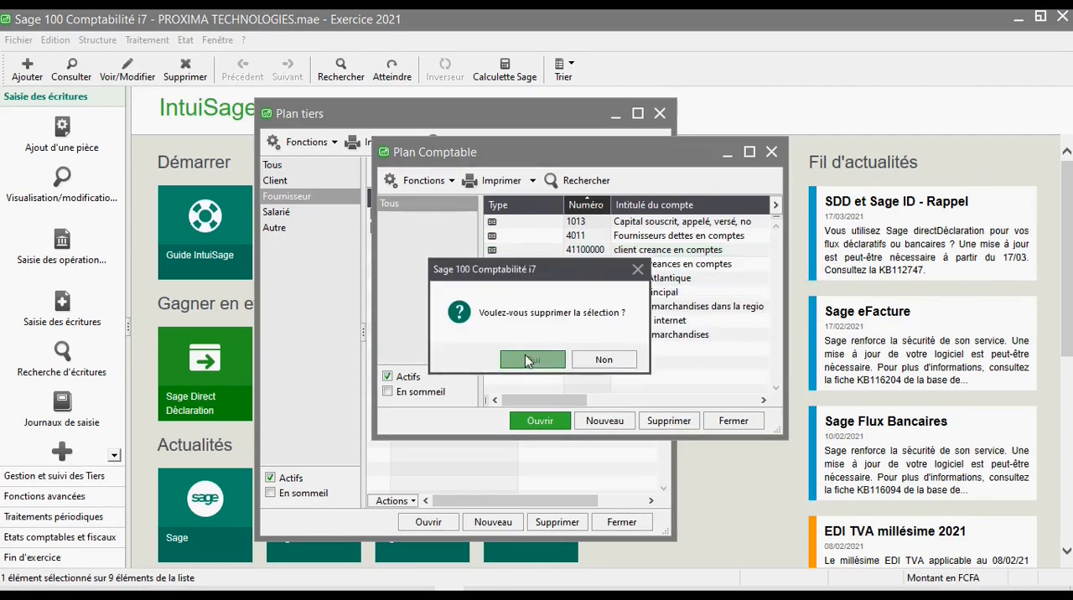
click(533, 360)
- Review accounts 4011 and 4111 in the chart of accounts, and close it together with the third-party list
click(573, 234)
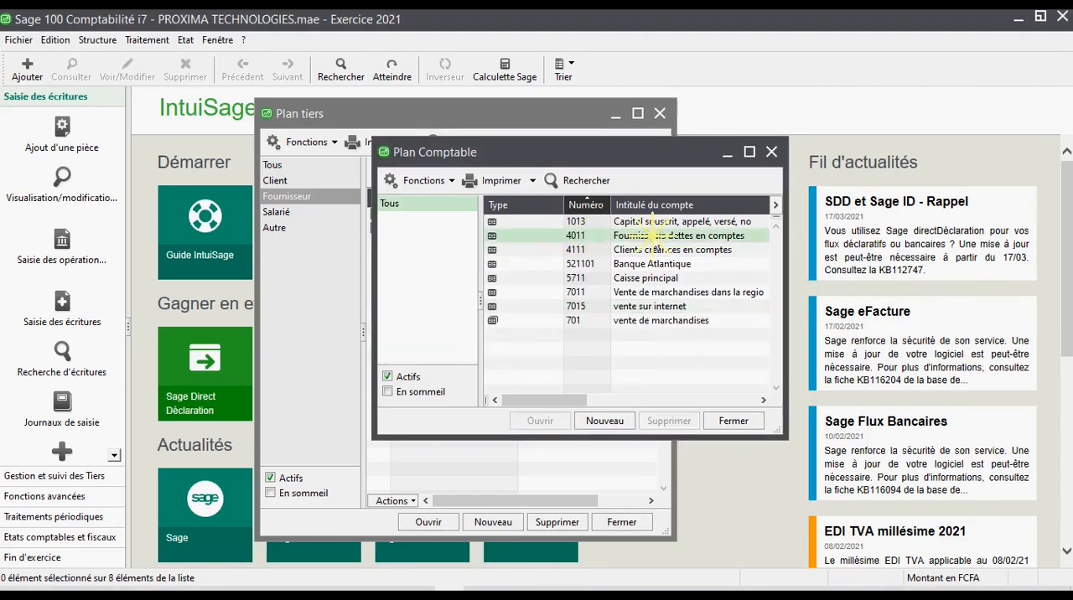
click(636, 249)
click(637, 235)
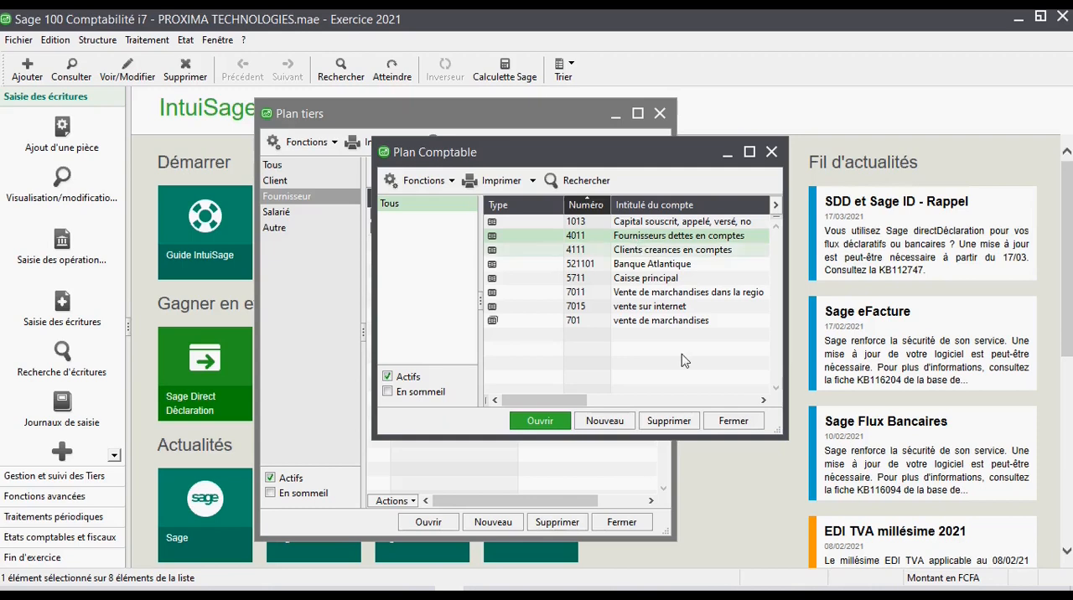
click(777, 155)
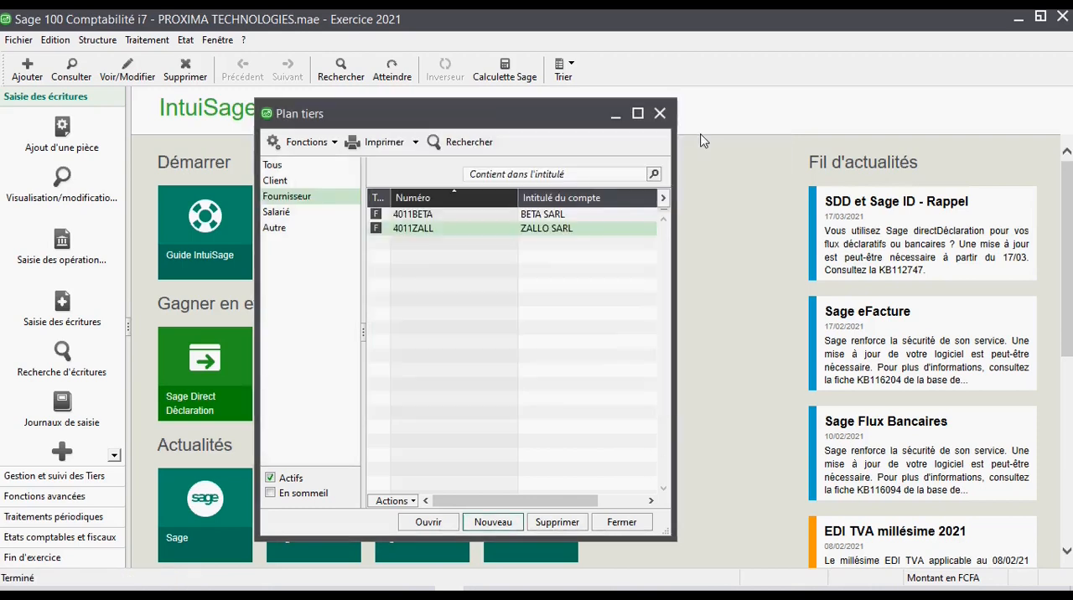
key(Escape)
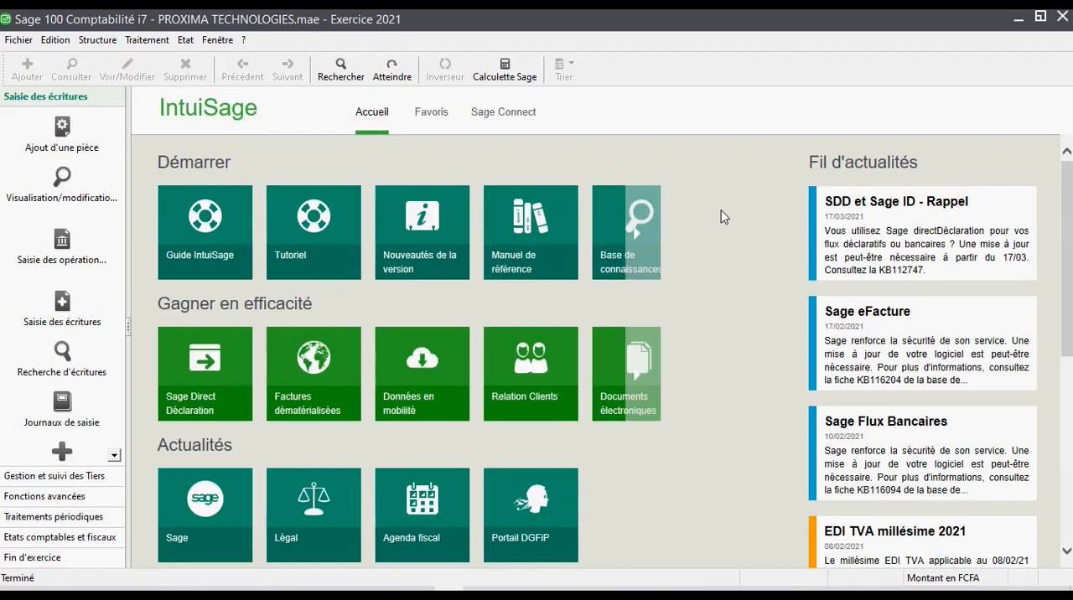